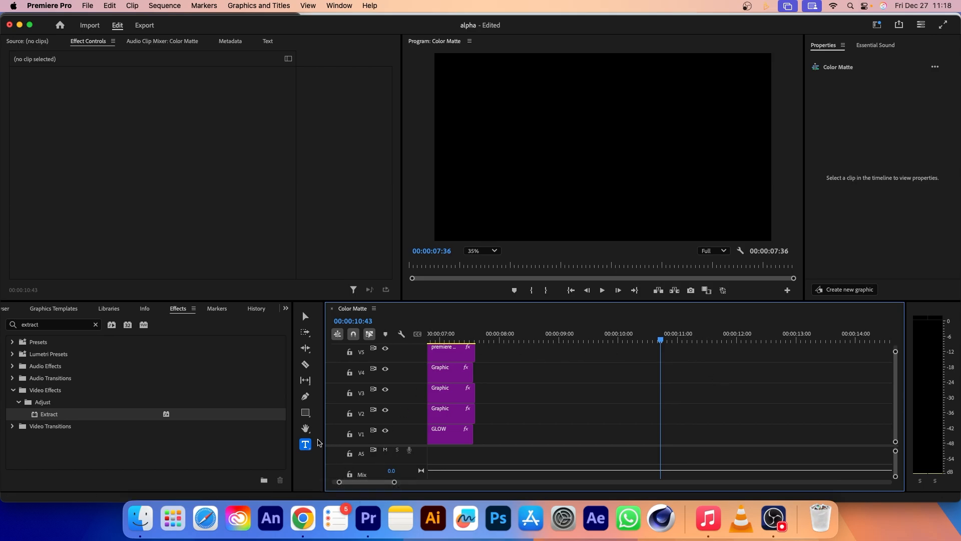
# Step: Add a text layer reading "TECHFLOW TUTORIALS" at the playhead
pyautogui.click(307, 447)
pyautogui.click(600, 124)
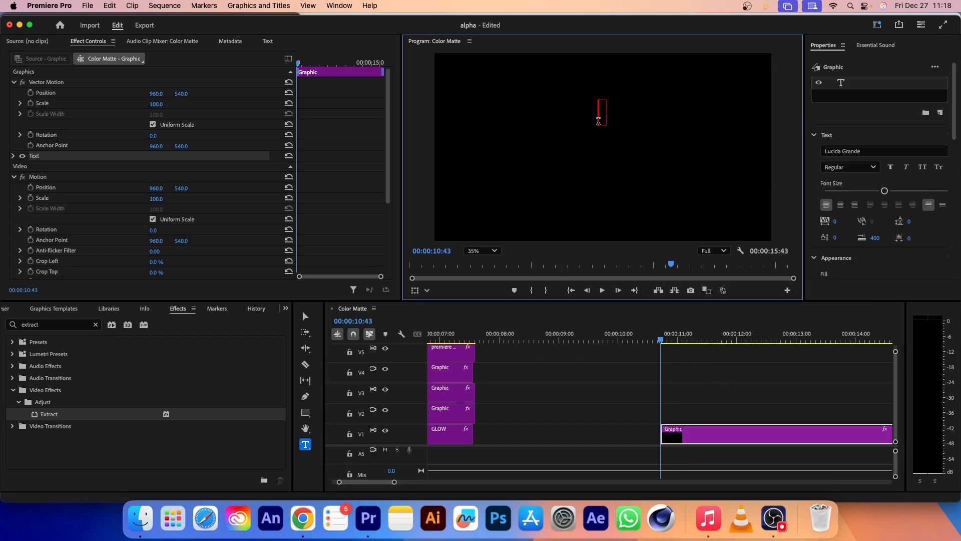
pyautogui.write('TECHFLOW TUTORIALS')
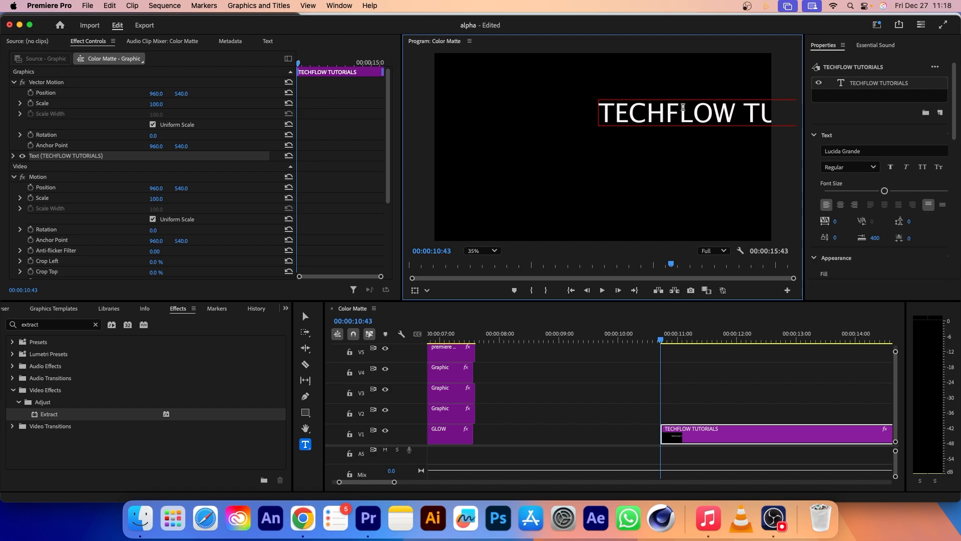
pyautogui.press('Escape')
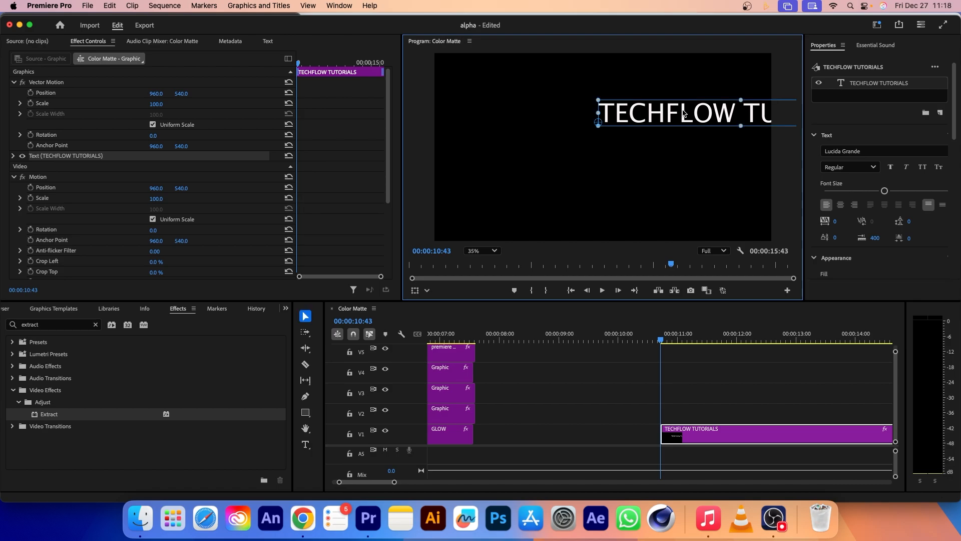
# Step: Find the VR Glow effect and apply it to the TECHFLOW TUTORIALS title clip
pyautogui.click(181, 314)
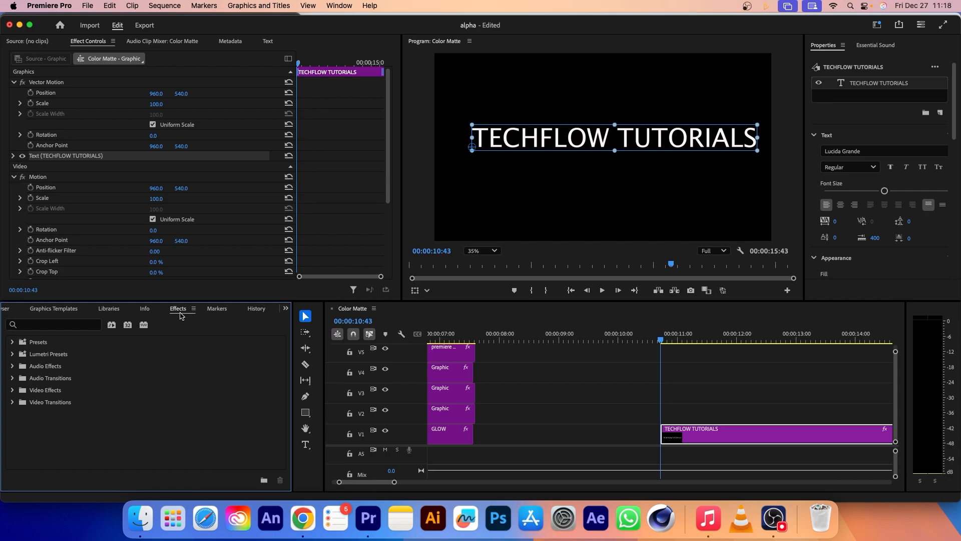
pyautogui.click(98, 325)
pyautogui.write('vr glow')
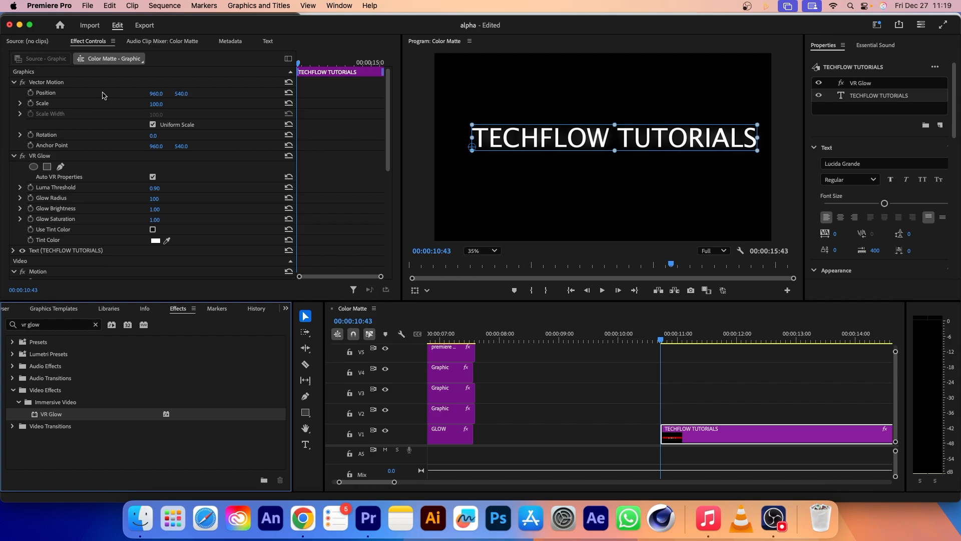
# Step: Set the title's VR Glow luma threshold to 0.50 and its glow brightness to 7
pyautogui.scroll(-2, 306, 149)
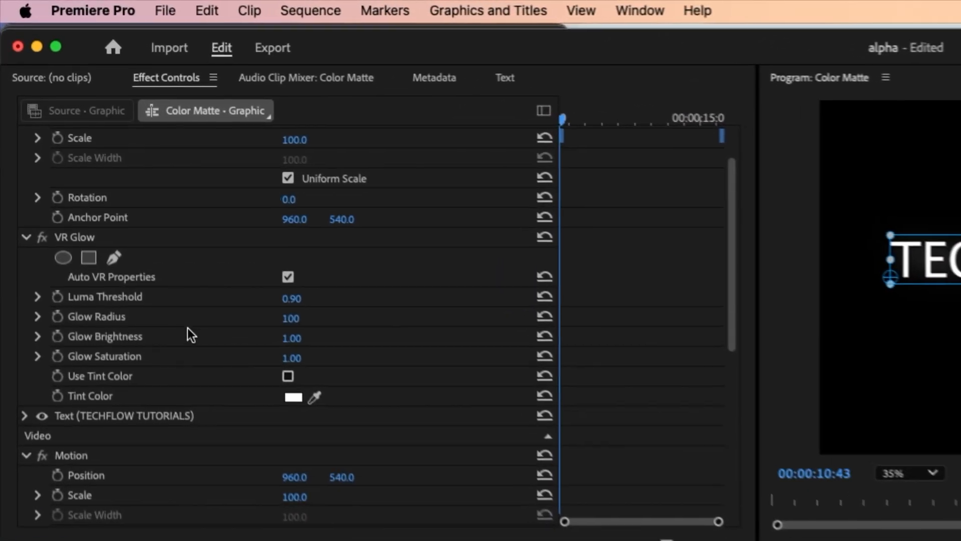
pyautogui.click(309, 316)
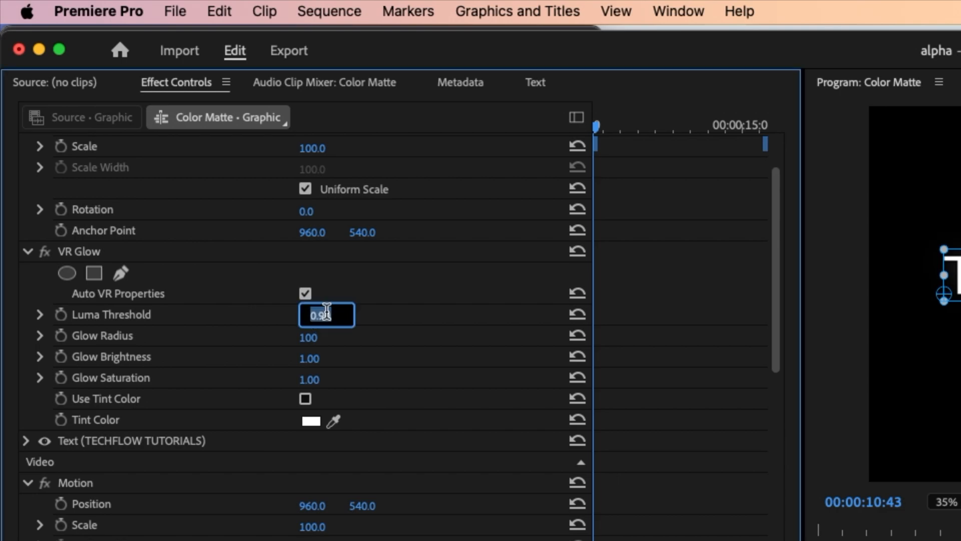
pyautogui.press('BackSpace')
pyautogui.press('Tab')
pyautogui.press('Tab')
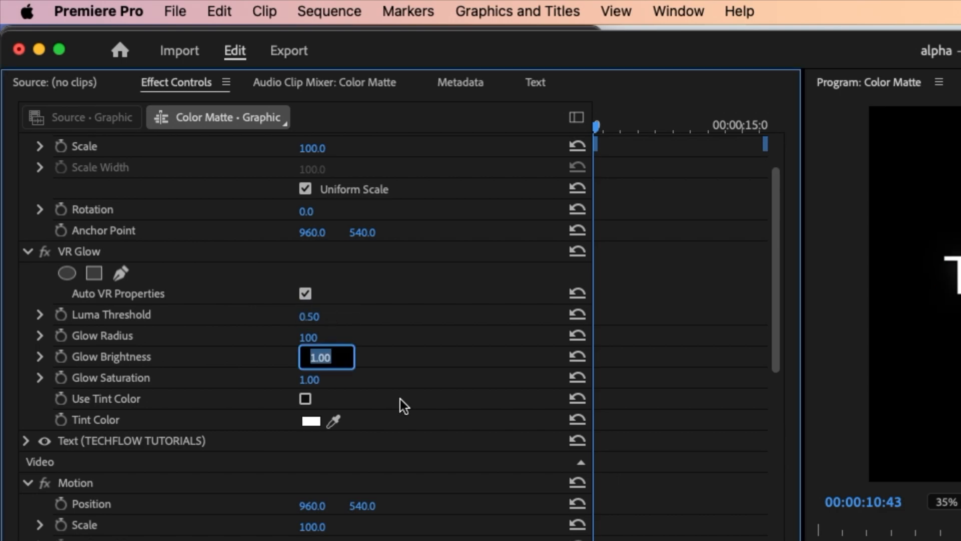
pyautogui.write('7')
pyautogui.press('Return')
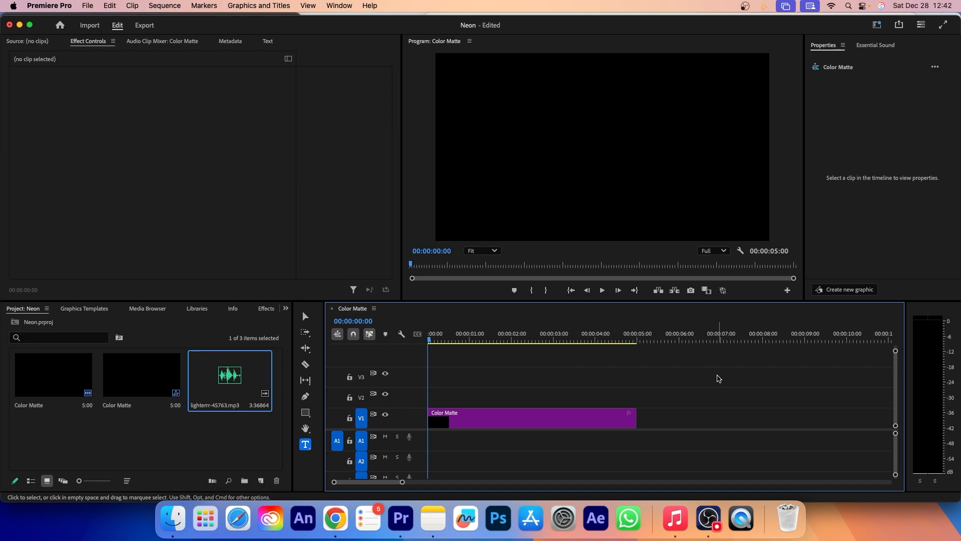
# Step: Add a text layer reading "NEON" above the color matte at the start of the sequence
pyautogui.click(305, 445)
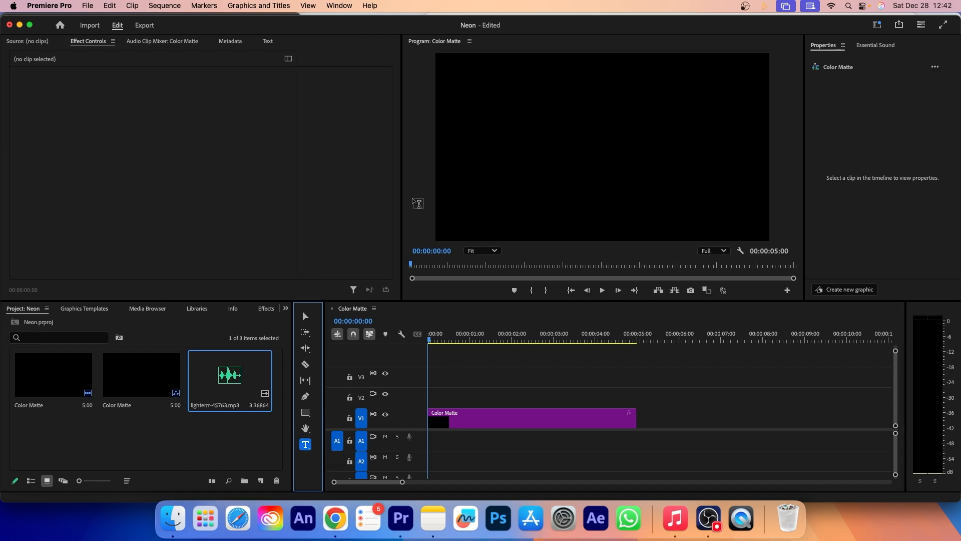
pyautogui.click(504, 157)
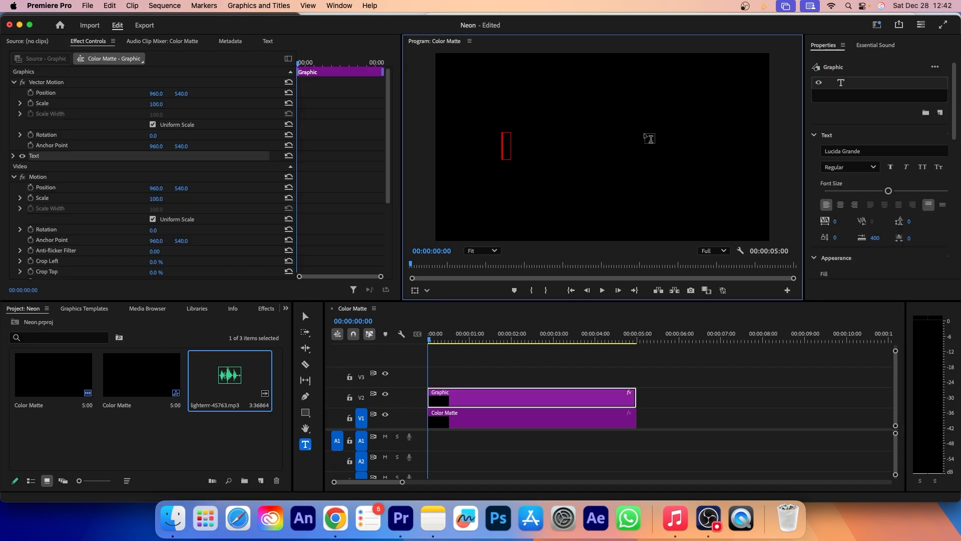
pyautogui.write('NEON')
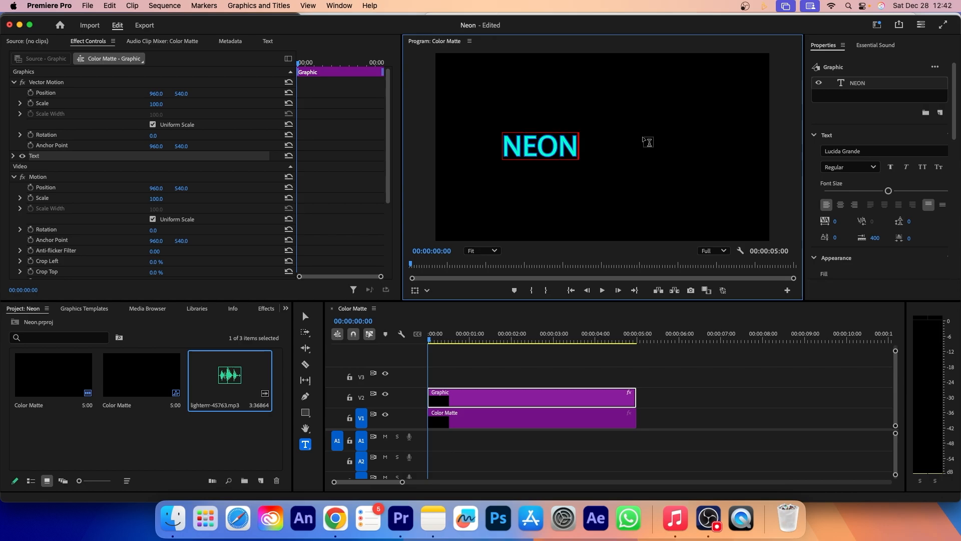
pyautogui.press('Escape')
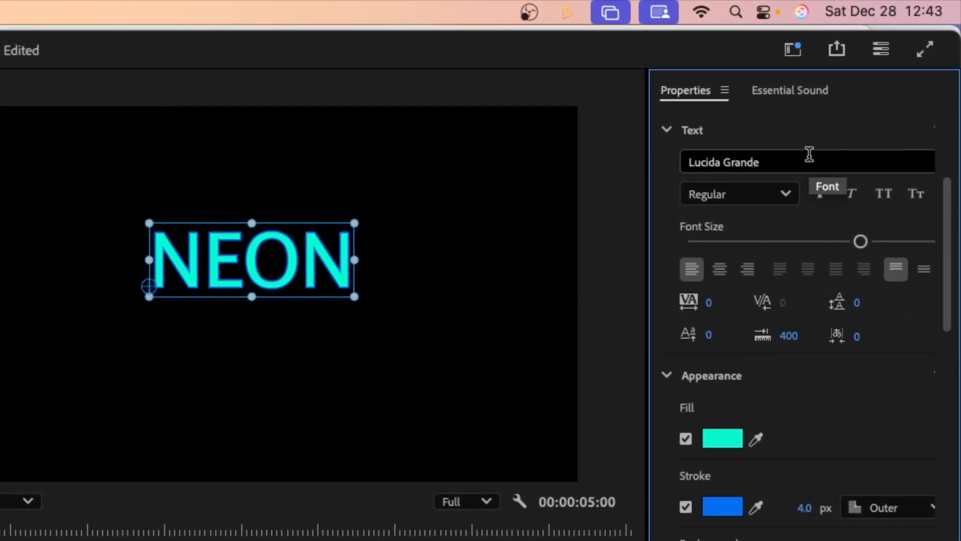
# Step: Change the NEON text's stroke color to blue, hex 114FEF
pyautogui.scroll(-3, 738, 365)
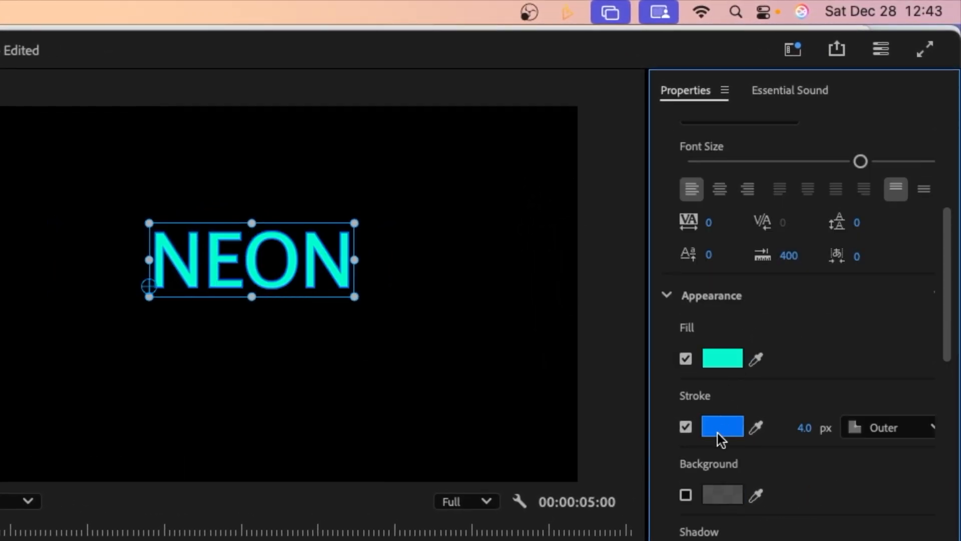
pyautogui.click(756, 427)
pyautogui.click(751, 433)
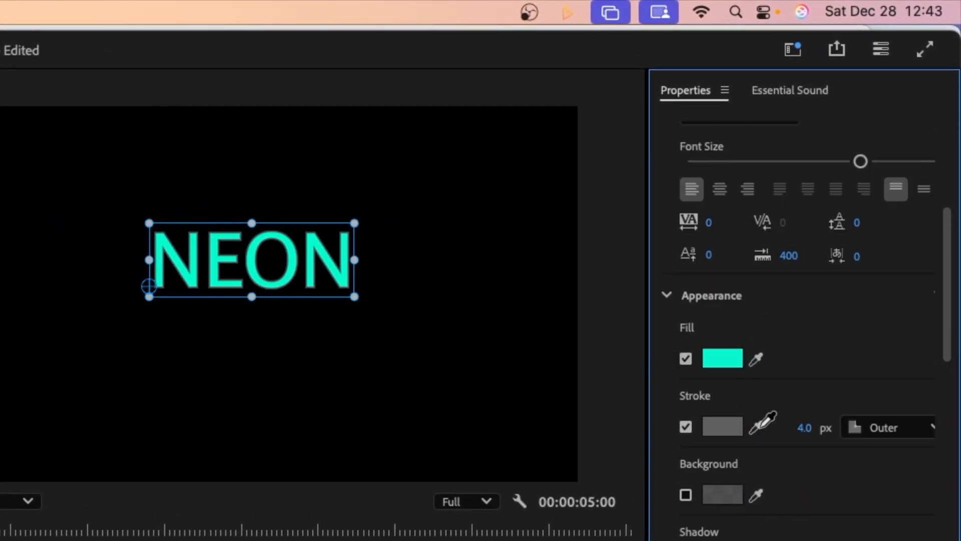
pyautogui.click(726, 427)
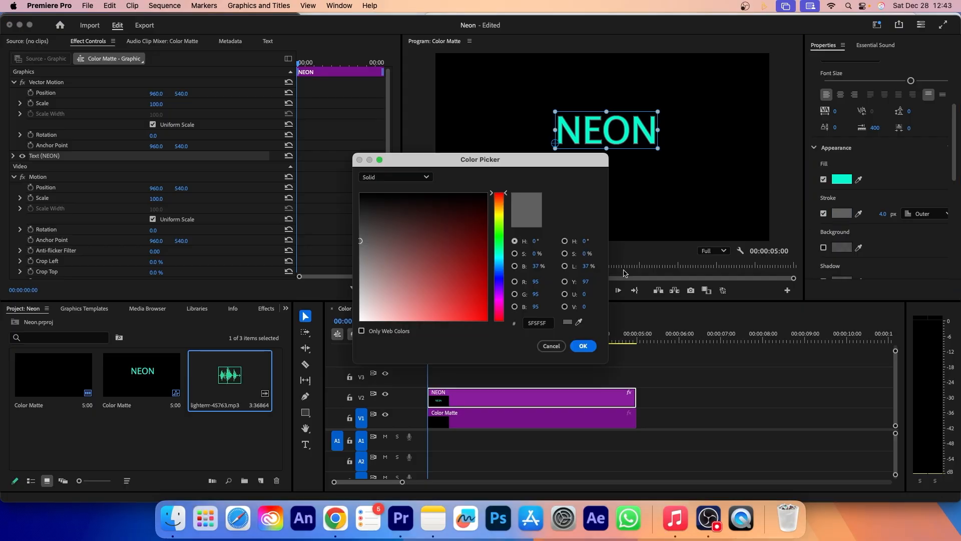
pyautogui.click(500, 274)
pyautogui.click(477, 311)
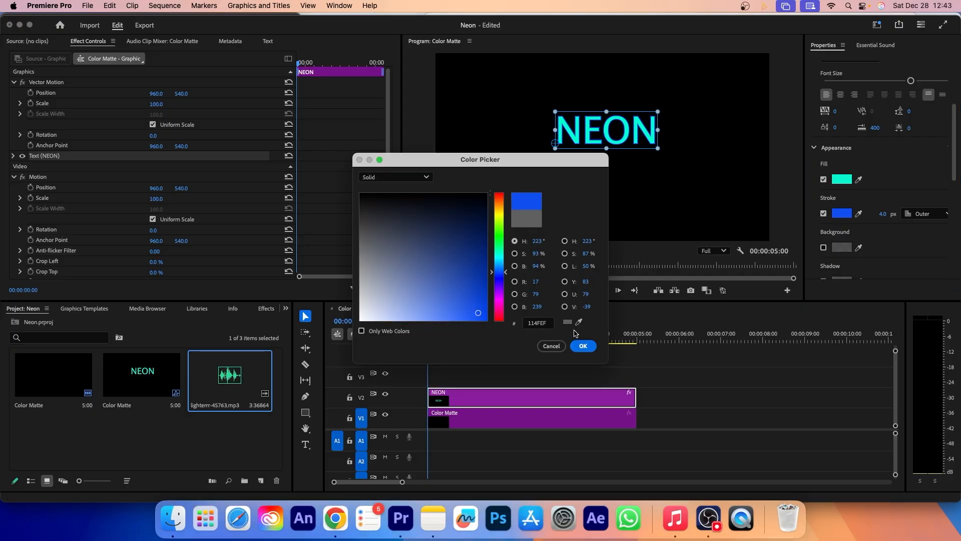
pyautogui.click(582, 347)
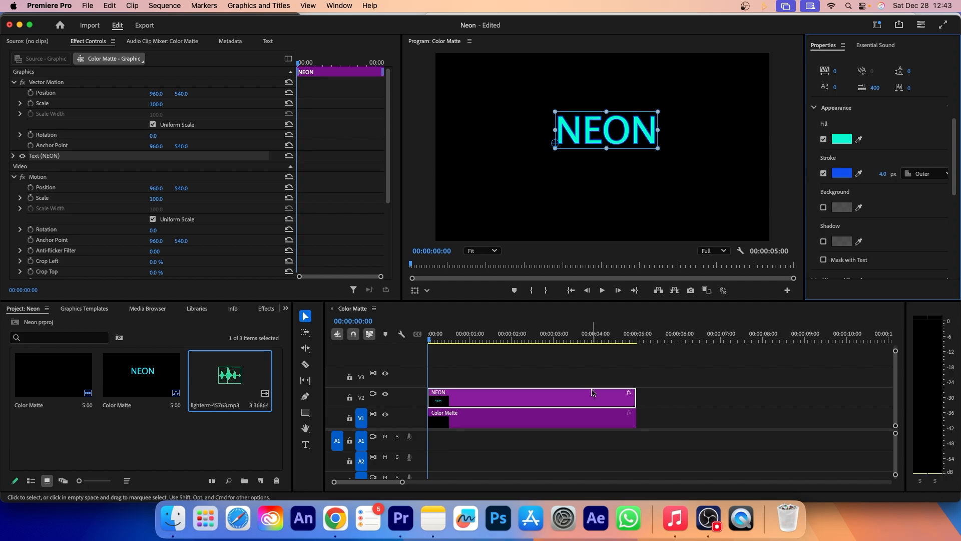
# Step: Duplicate the NEON clip from V2 onto tracks V3 and V4
pyautogui.click(581, 360)
pyautogui.click(549, 402)
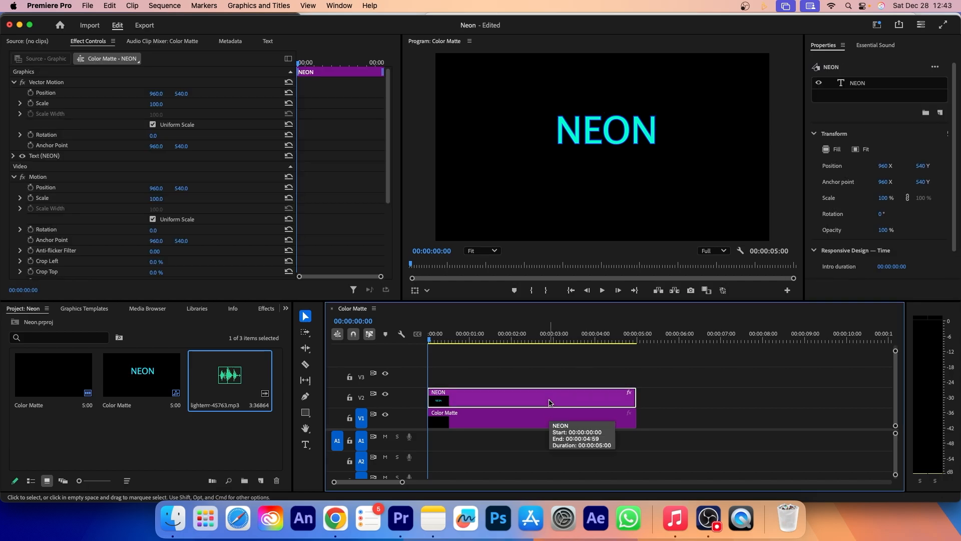
pyautogui.moveTo(549, 402); pyautogui.dragTo(541, 361)
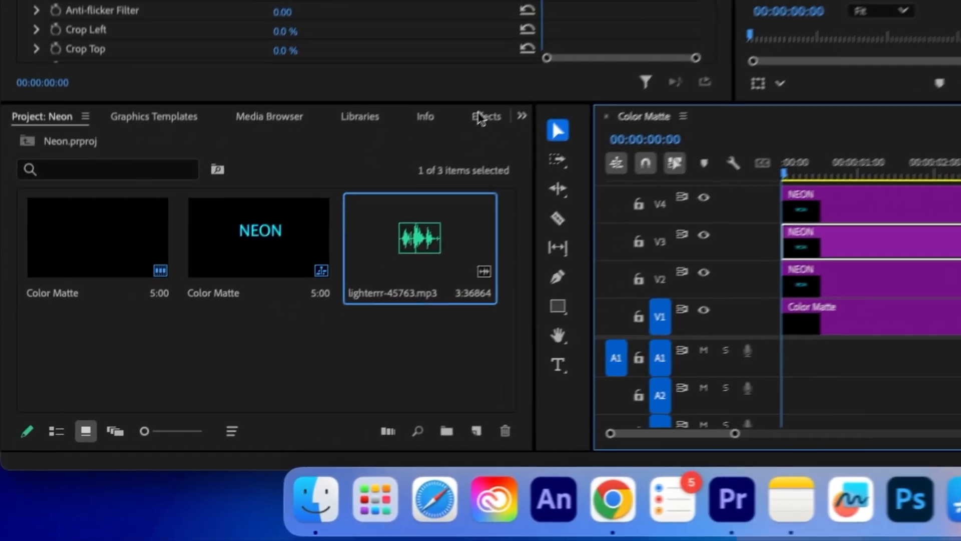
# Step: Find the Gaussian Blur effect and apply it to the NEON copies on V3 and V4
pyautogui.click(479, 118)
pyautogui.click(183, 155)
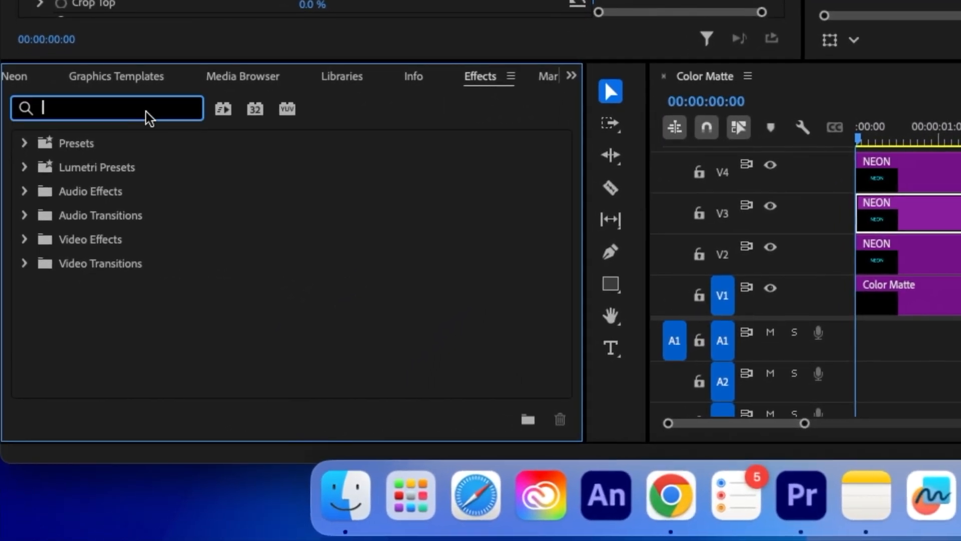
pyautogui.write('Gaus')
pyautogui.moveTo(243, 292); pyautogui.dragTo(948, 184)
pyautogui.moveTo(221, 289); pyautogui.dragTo(941, 210)
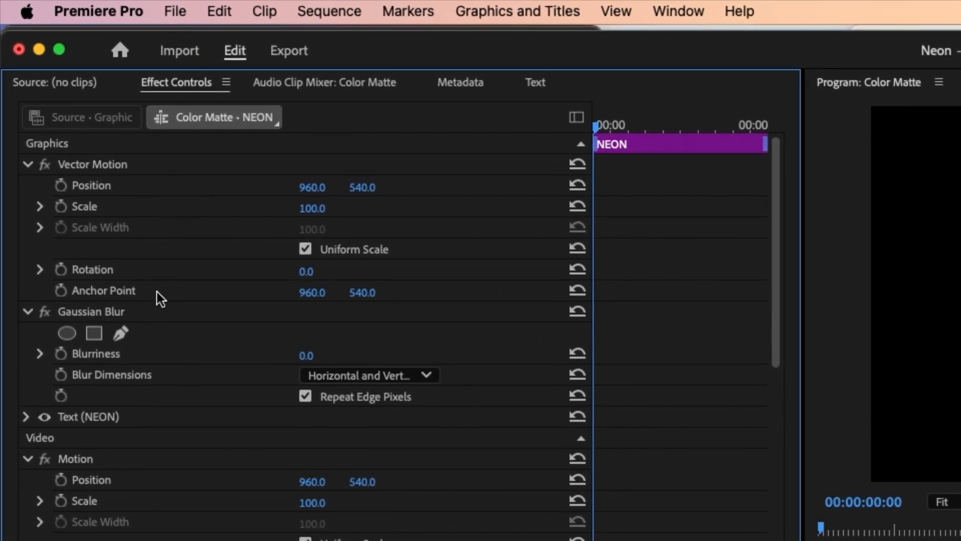
# Step: Set the Gaussian Blur blurriness of the NEON clip on V3 to 150
pyautogui.click(306, 354)
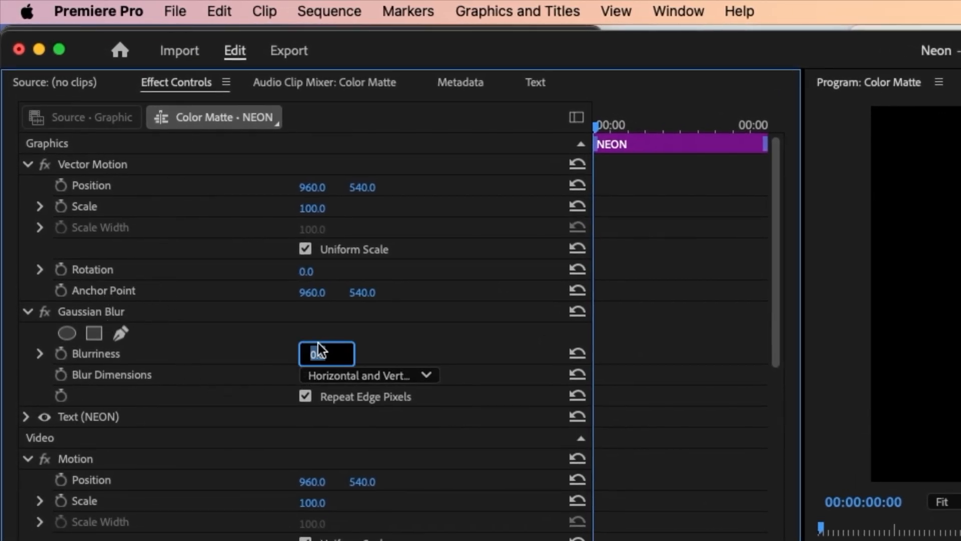
pyautogui.write('150')
pyautogui.press('Return')
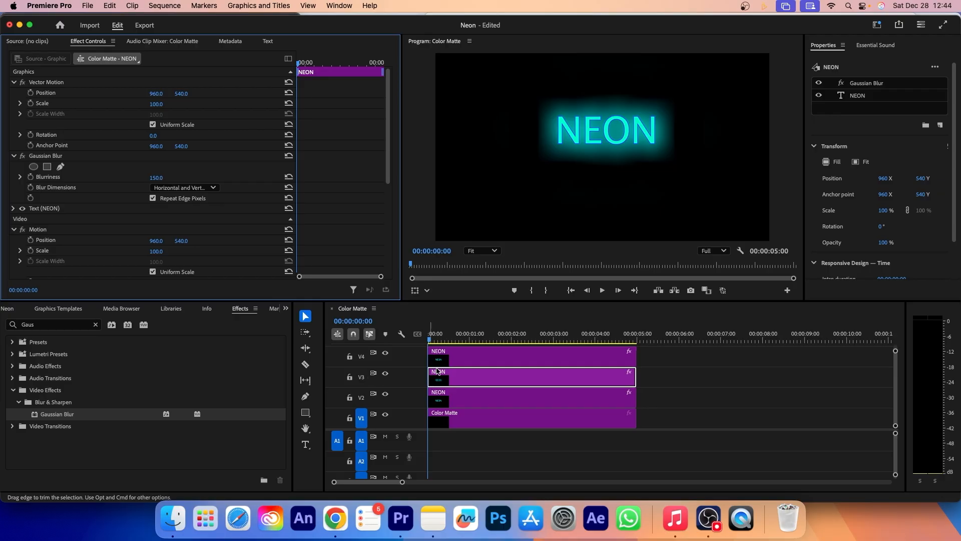
# Step: Set the Gaussian Blur blurriness of the NEON clip on V4 to 50
pyautogui.click(470, 361)
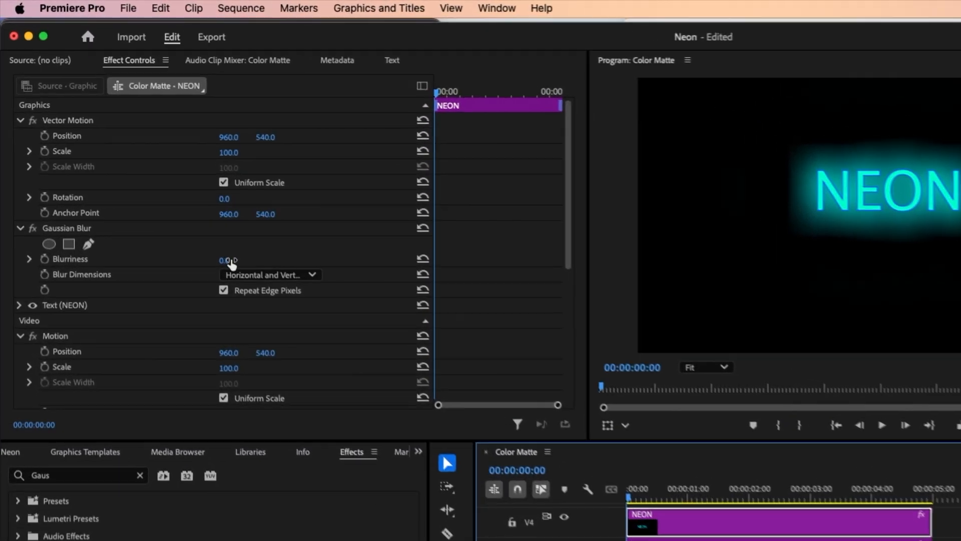
pyautogui.click(228, 260)
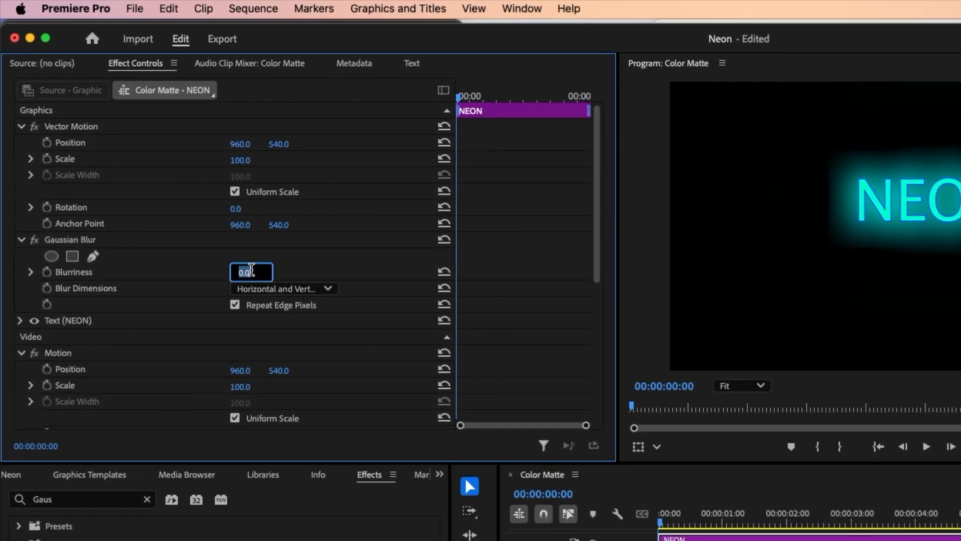
pyautogui.write('50')
pyautogui.press('Return')
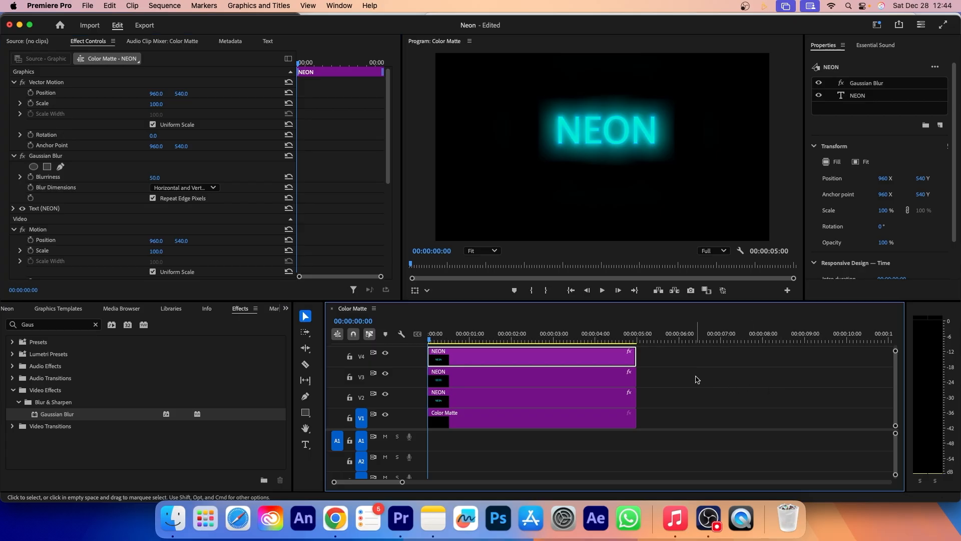
# Step: Nest the two blurred NEON clips on V3 and V4 into one sequence with the default name
pyautogui.moveTo(696, 379); pyautogui.dragTo(568, 357)
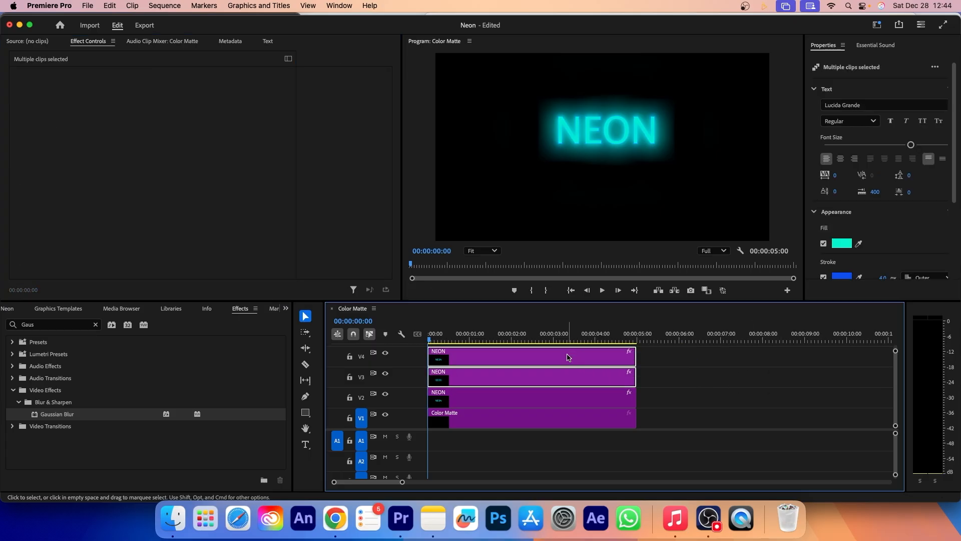
pyautogui.rightClick(568, 357)
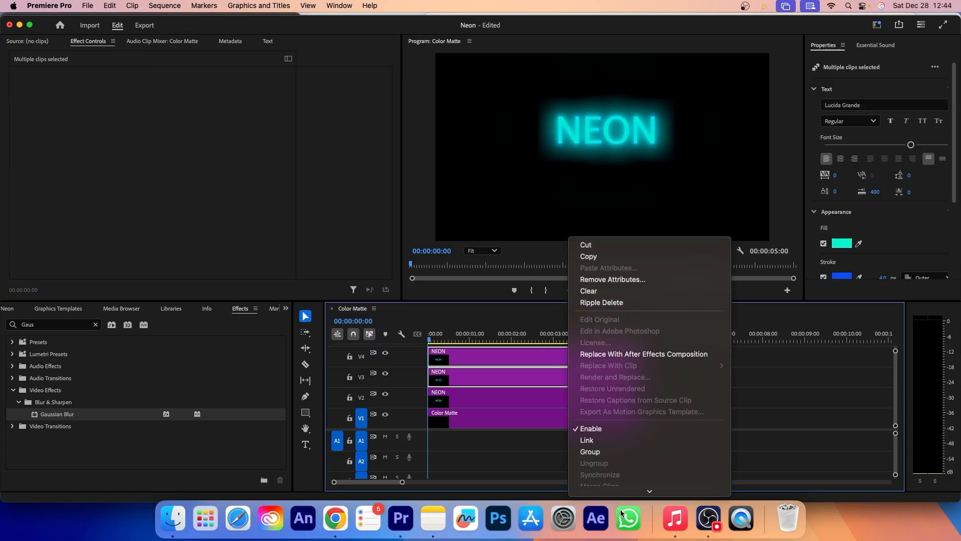
pyautogui.click(590, 365)
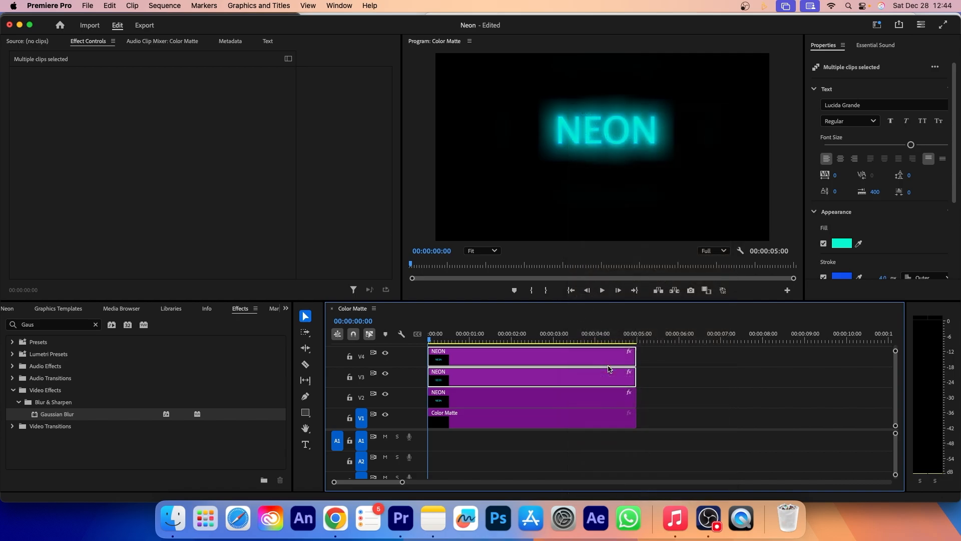
pyautogui.click(532, 275)
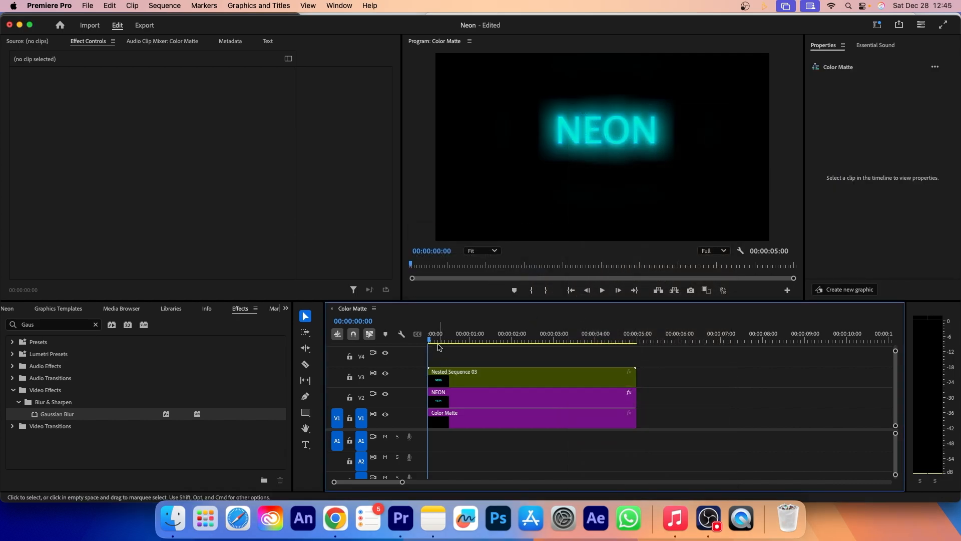
# Step: Razor the nested glow clip on V3 at seven closely spaced points within its first two seconds
pyautogui.press('c')
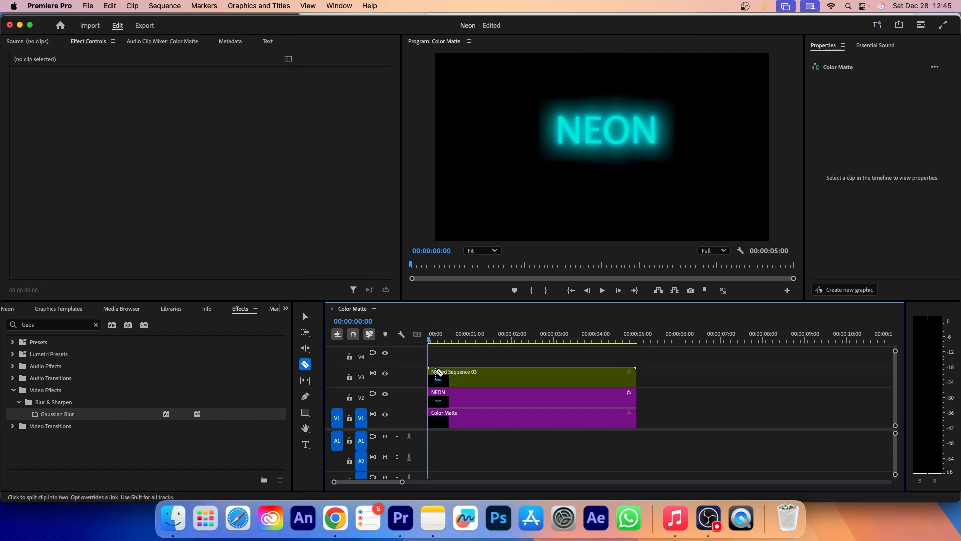
pyautogui.click(433, 372)
pyautogui.click(444, 372)
pyautogui.click(458, 372)
pyautogui.click(472, 371)
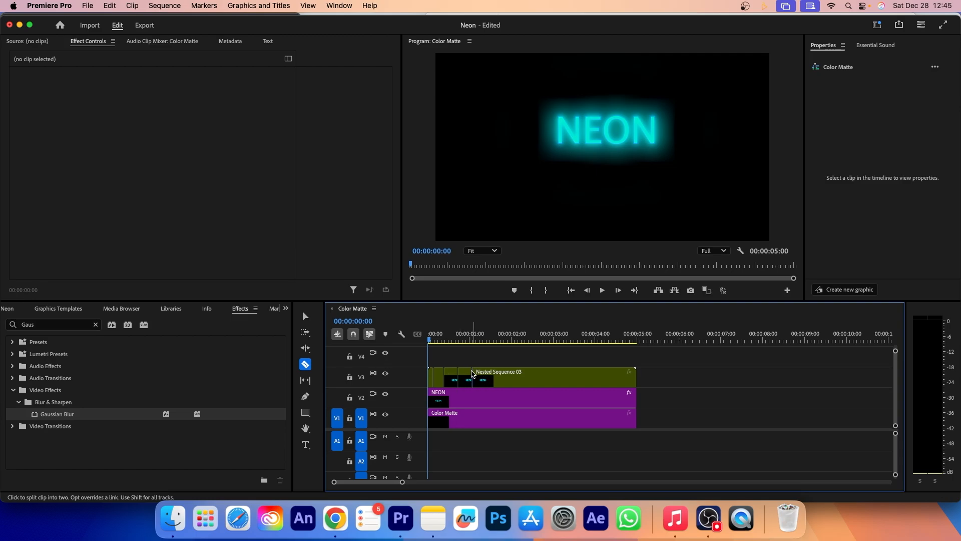
pyautogui.click(488, 373)
pyautogui.click(504, 372)
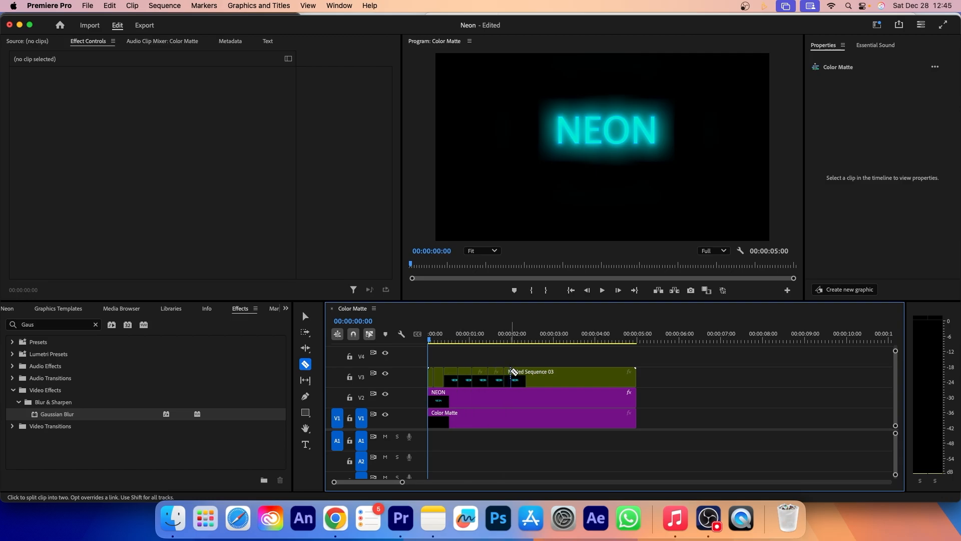
pyautogui.click(511, 372)
pyautogui.press('v')
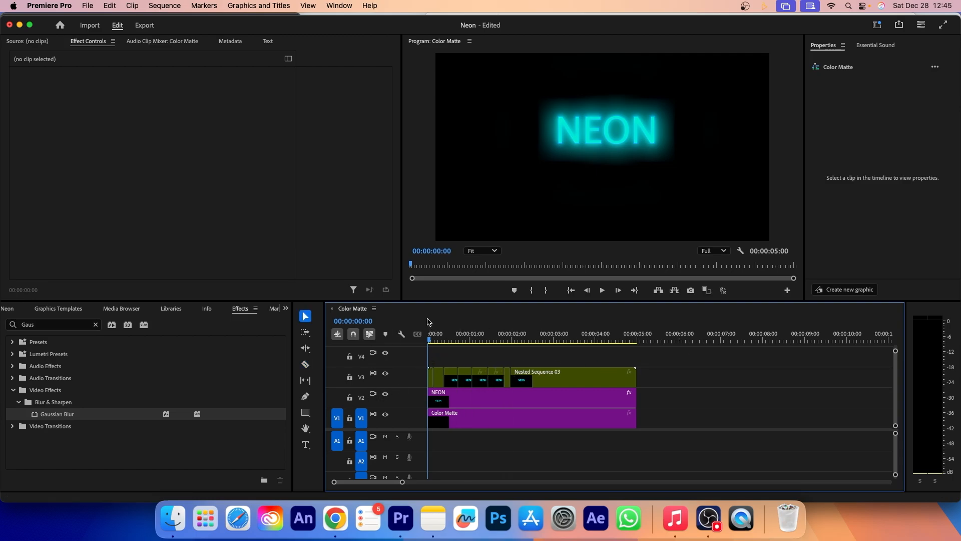
# Step: Delete alternating segments of the cut nested glow clip on V3 to leave gaps for the flicker
pyautogui.click(440, 383)
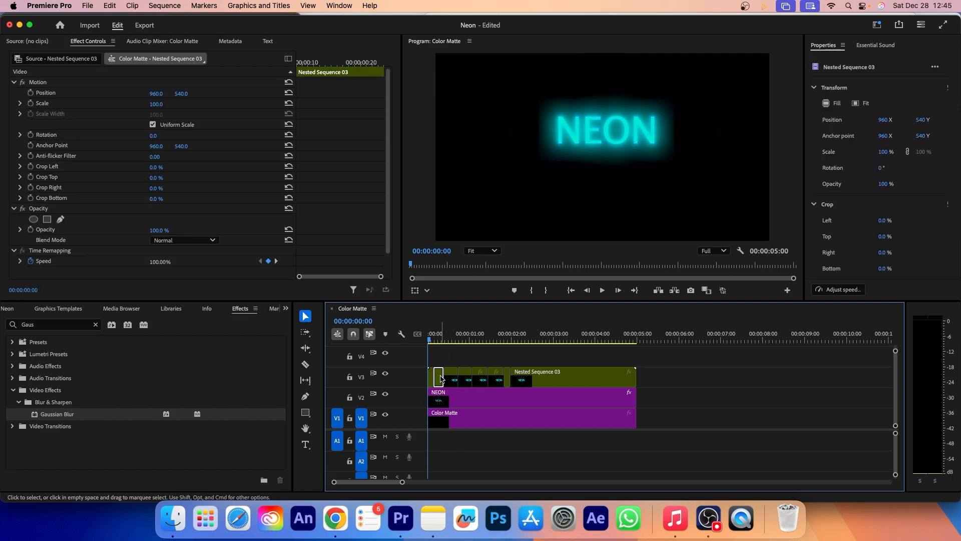
pyautogui.press('Delete')
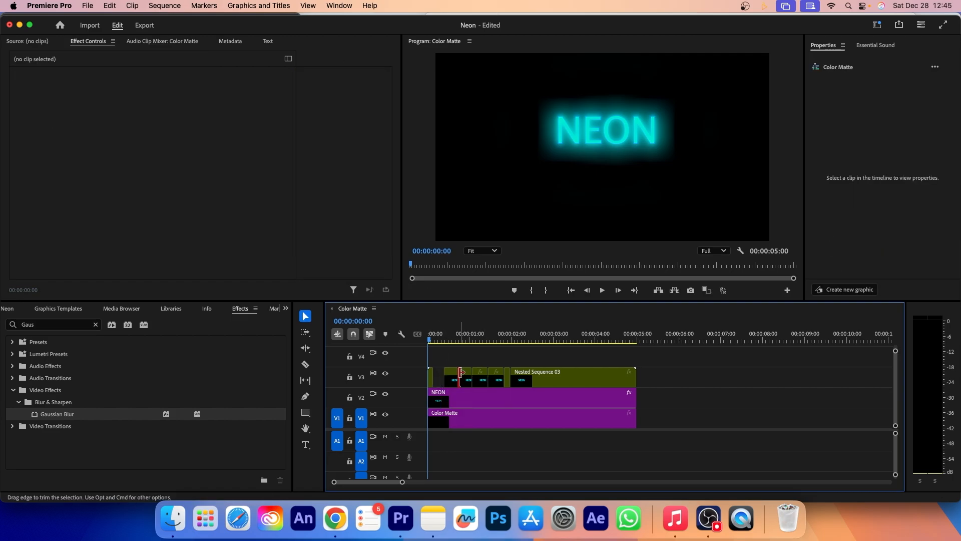
pyautogui.click(465, 377)
pyautogui.press('Delete')
pyautogui.click(497, 378)
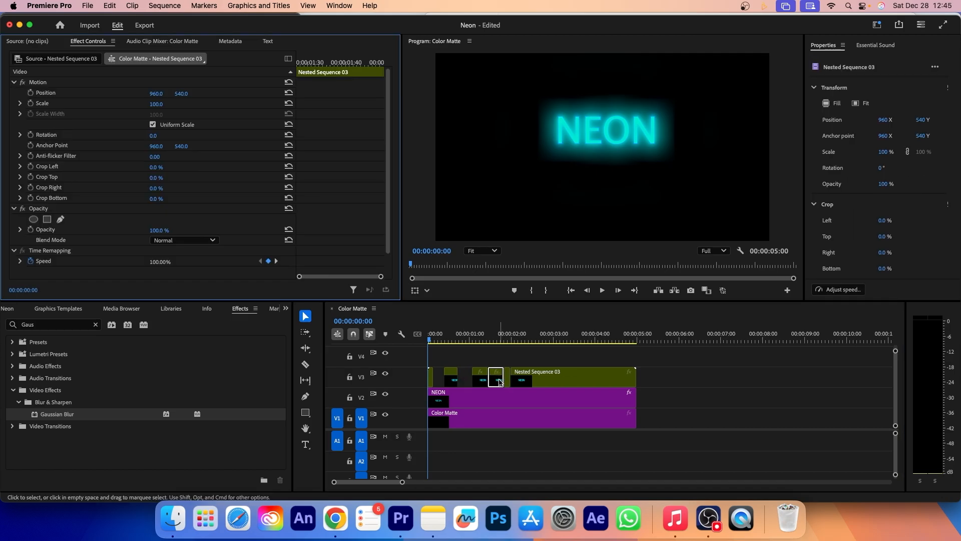
pyautogui.press('Delete')
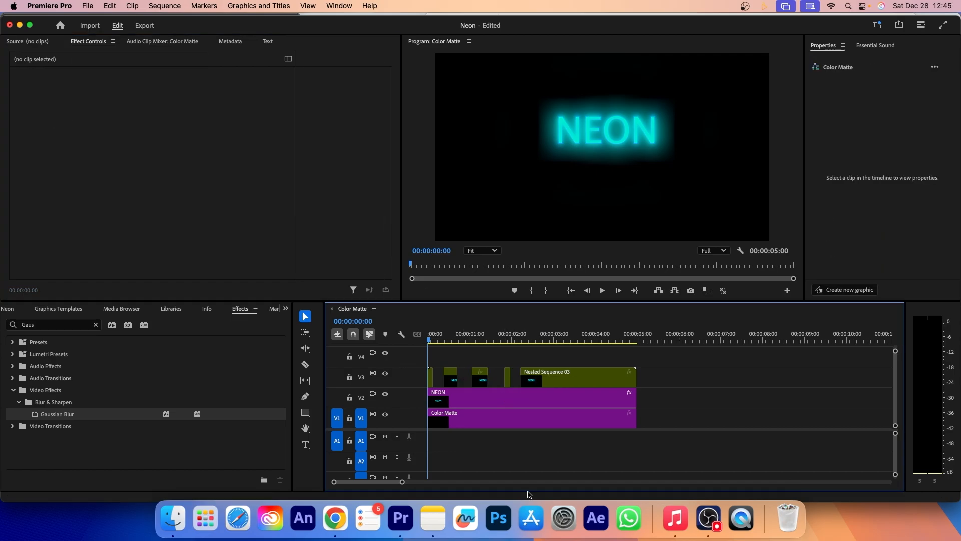
# Step: Razor the NEON clip on V2 where the last nested glow segment on V3 begins
pyautogui.press('c')
pyautogui.click(520, 401)
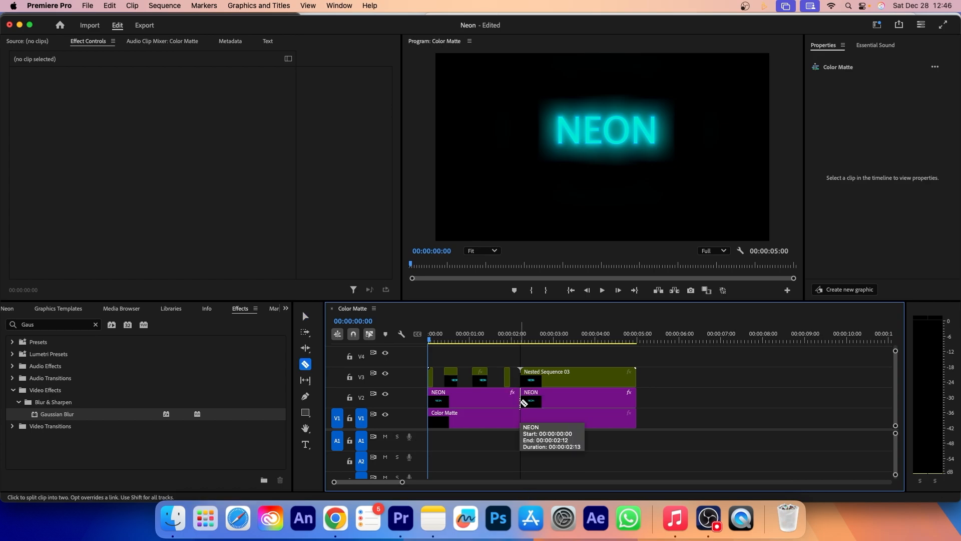
pyautogui.press('v')
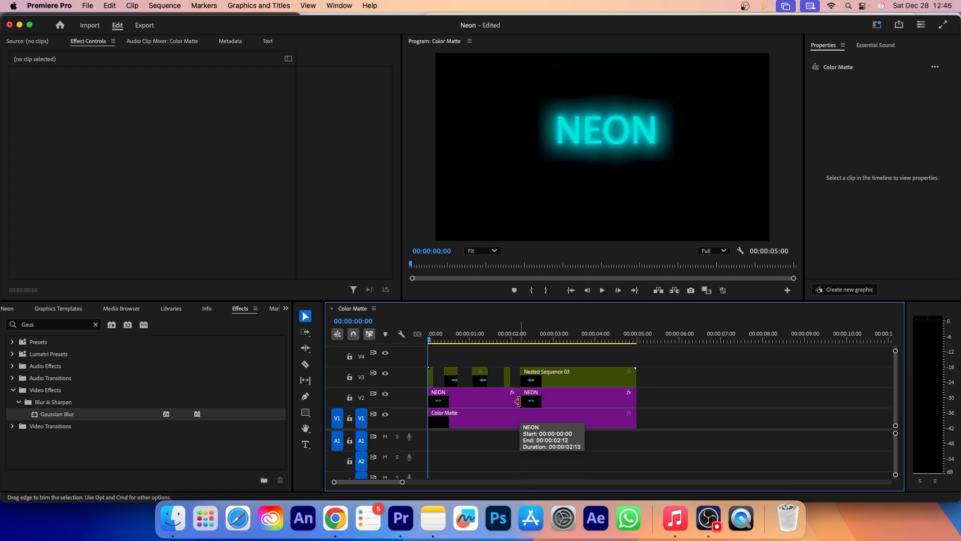
# Step: Turn off the text fill of the first NEON segment on V2, set its text opacity to 50%, and play the sequence
pyautogui.click(485, 404)
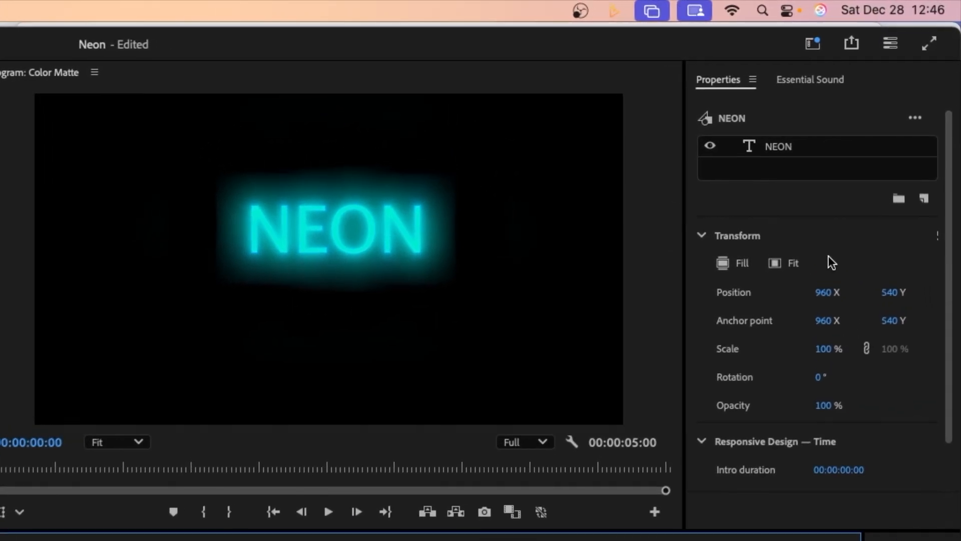
pyautogui.click(749, 146)
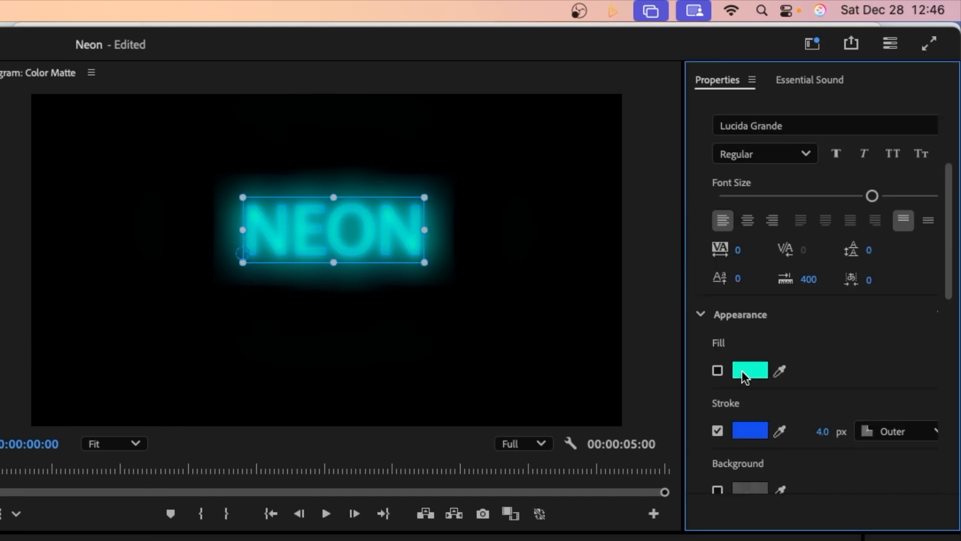
pyautogui.scroll(-8, 849, 406)
pyautogui.scroll(-3, 849, 406)
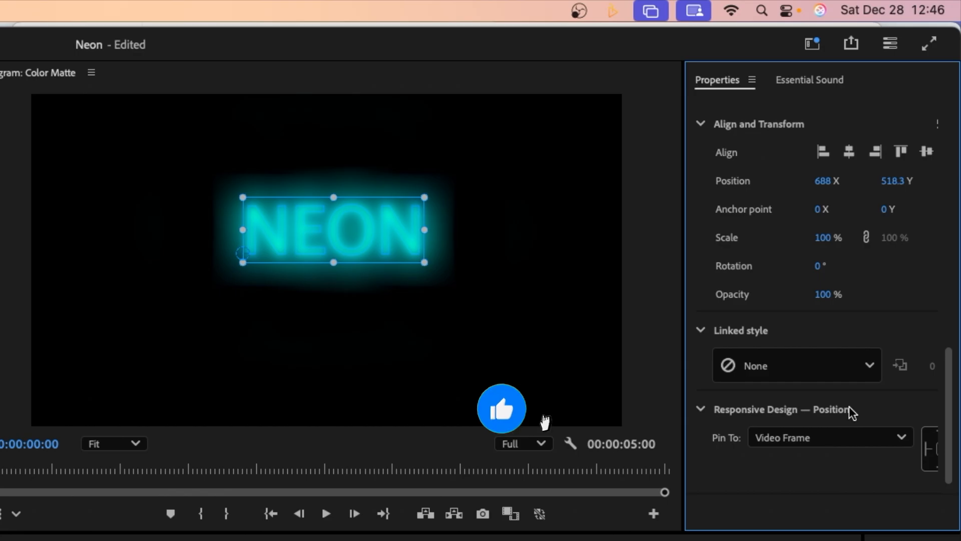
pyautogui.click(827, 292)
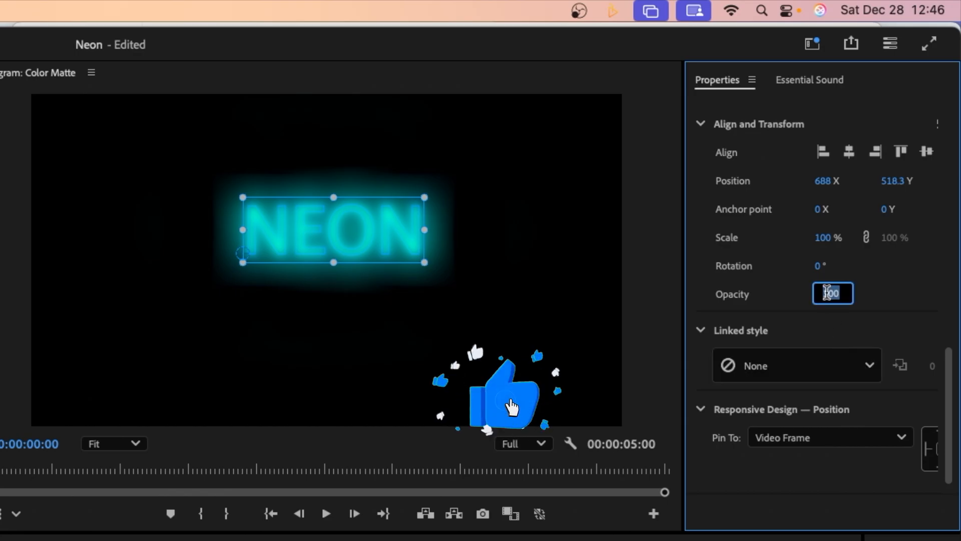
pyautogui.write('50')
pyautogui.press('Return')
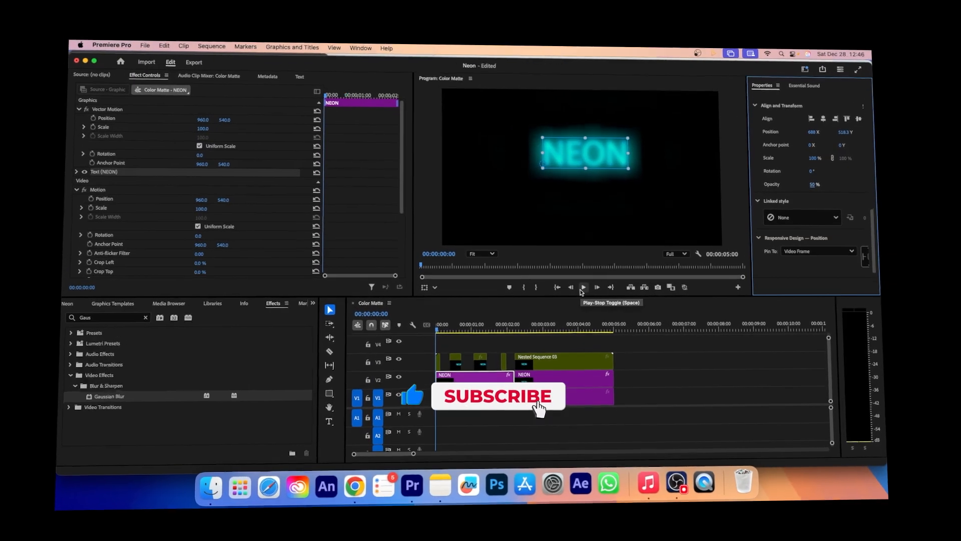
pyautogui.click(579, 287)
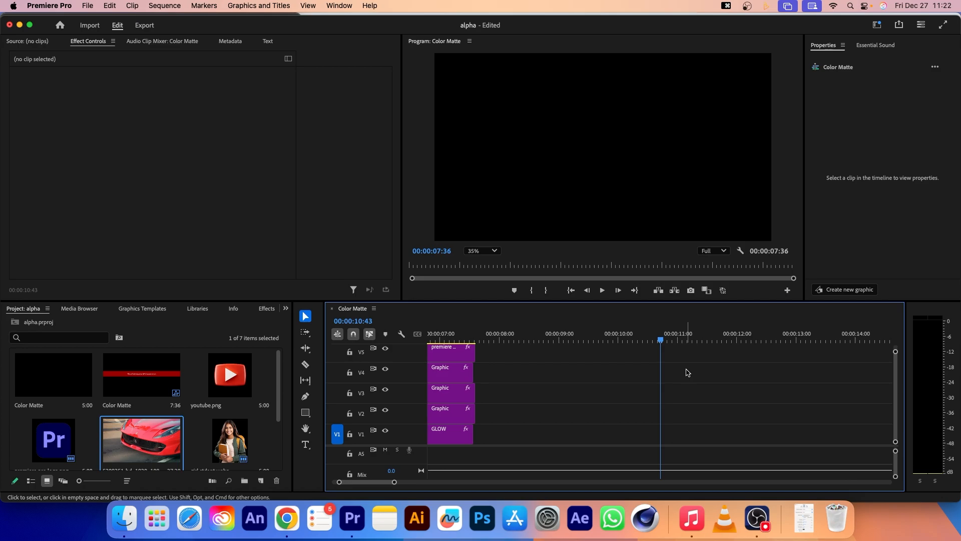
# Step: Place premiere pro logo.png on V2 in the empty timeline area after the existing clips and duplicate it directly above on V3
pyautogui.moveTo(62, 441); pyautogui.dragTo(554, 413)
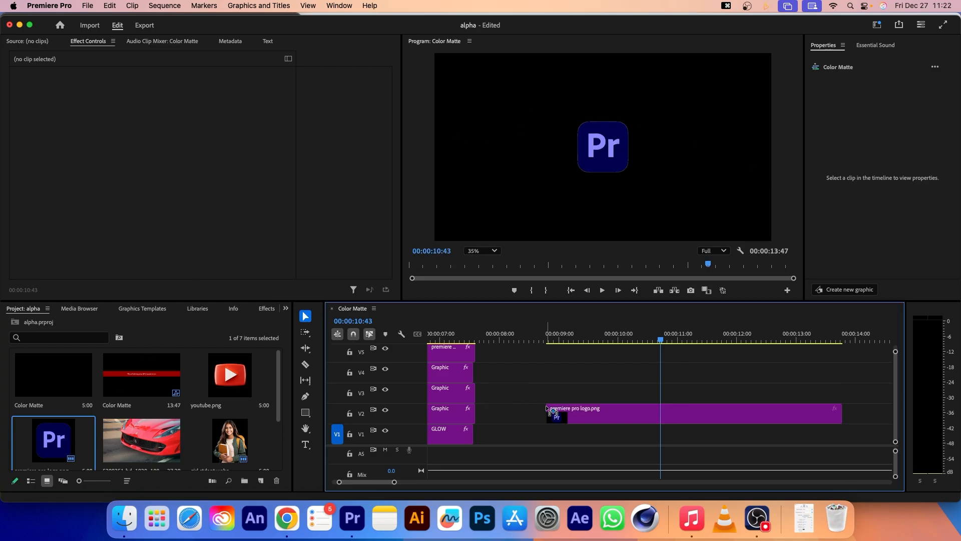
pyautogui.click(650, 424)
pyautogui.moveTo(651, 424); pyautogui.dragTo(644, 392)
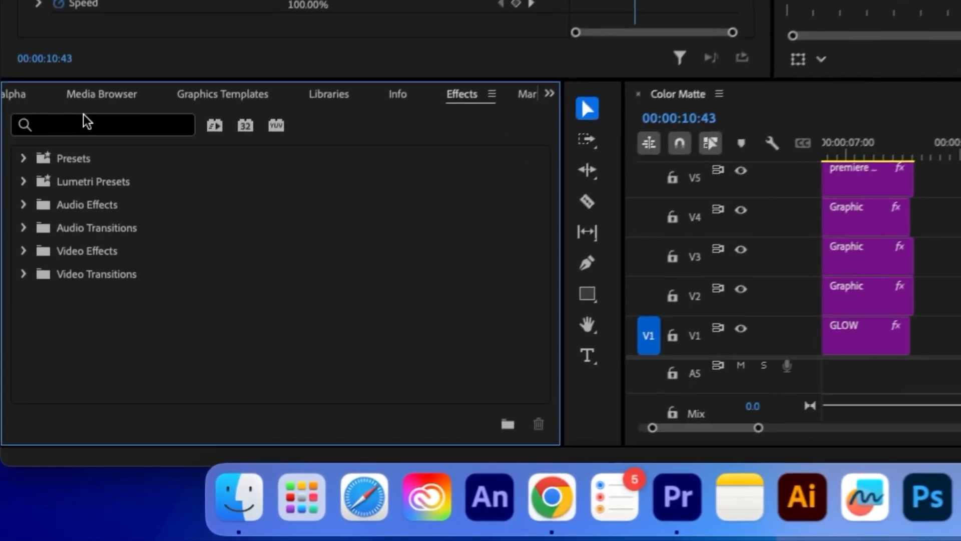
# Step: Apply the Gaussian Blur effect to the lower Premiere Pro logo clip on V2 and bring up its blur settings
pyautogui.click(47, 325)
pyautogui.write('gaussian')
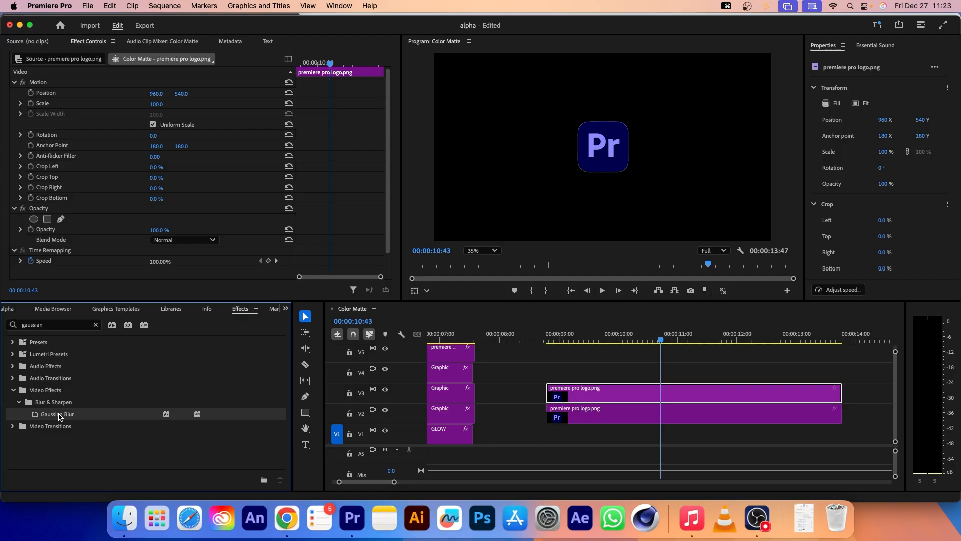
pyautogui.moveTo(135, 405); pyautogui.dragTo(582, 422)
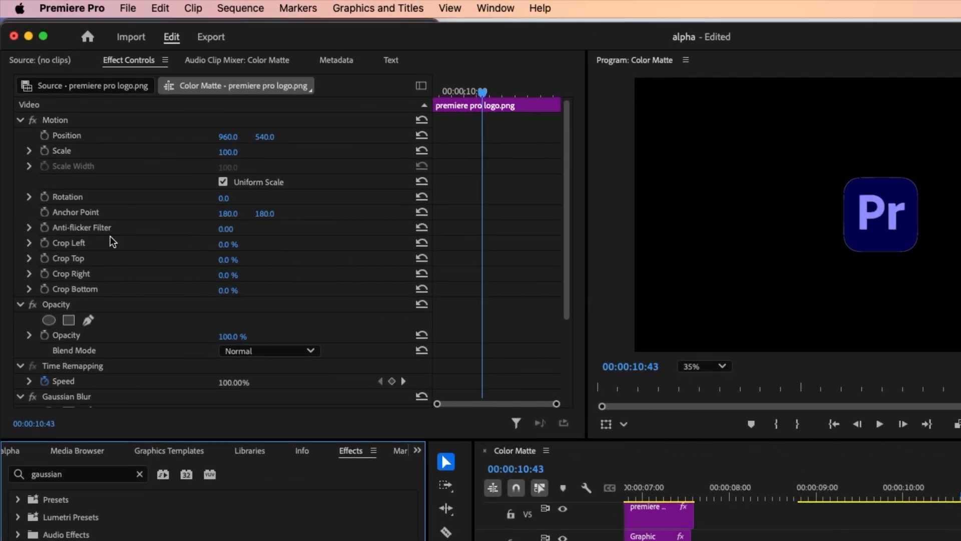
pyautogui.scroll(-5, 128, 371)
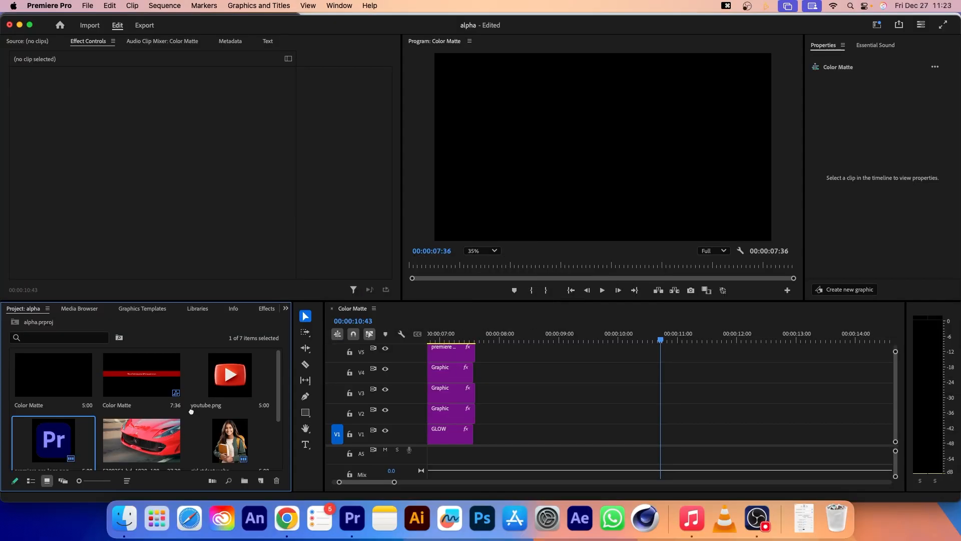
# Step: Place premiere pro logo.png on V1 just before 11 seconds and draw a rectangle covering the logo at 00:00:11:08
pyautogui.moveTo(191, 411); pyautogui.dragTo(672, 435)
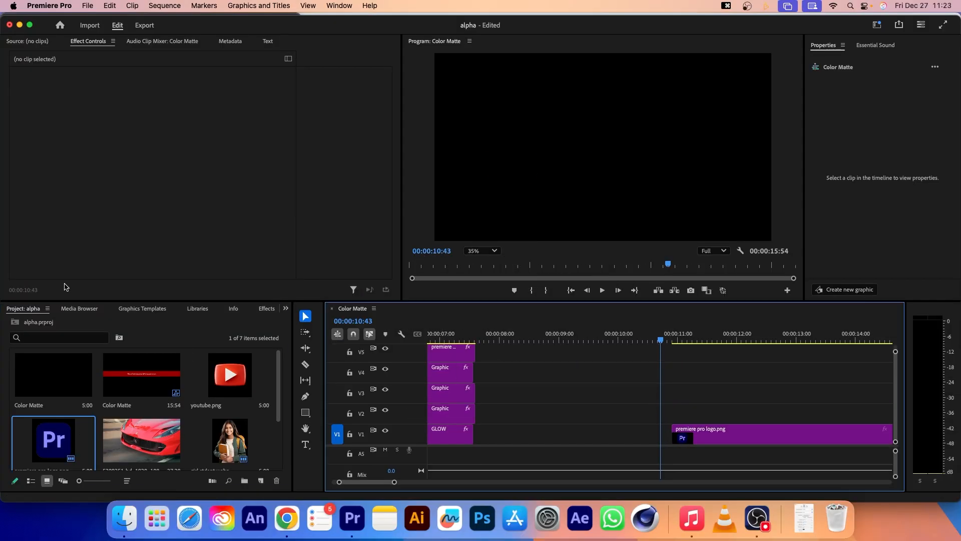
pyautogui.click(305, 412)
pyautogui.click(685, 339)
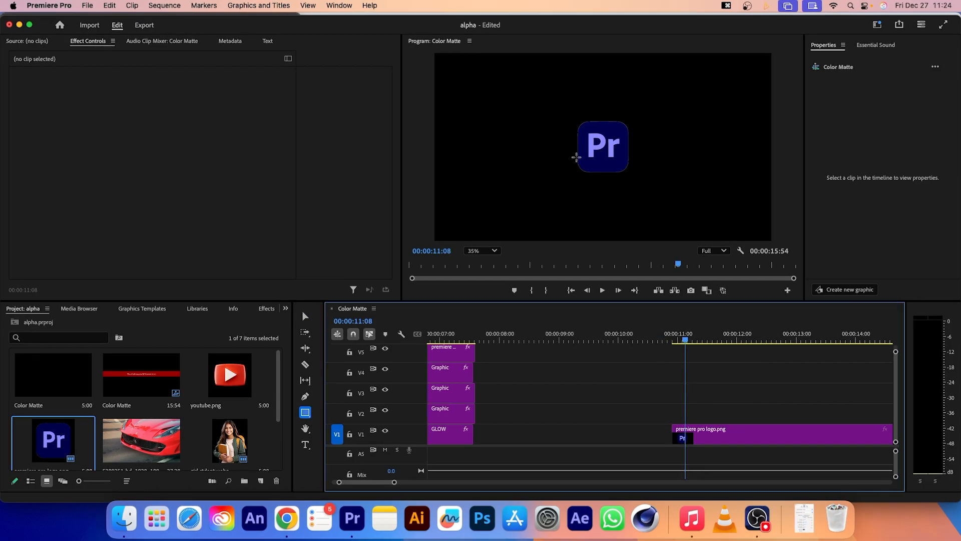
pyautogui.moveTo(576, 116)
pyautogui.mouseDown()
pyautogui.moveTo(588, 168)
pyautogui.moveTo(639, 170)
pyautogui.mouseUp()
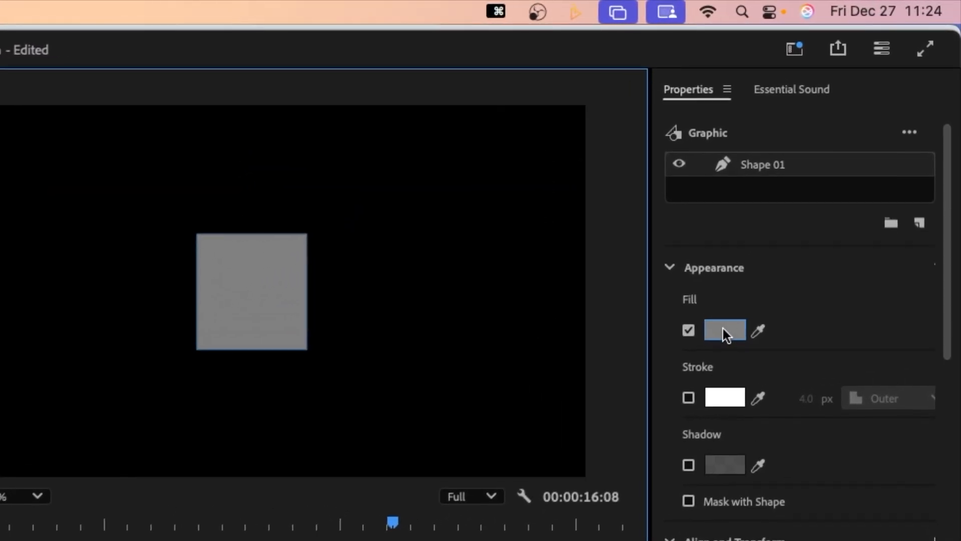
# Step: Fill the rectangle with cyan 08F4F3 and move the logo clip to V3 above it
pyautogui.click(723, 333)
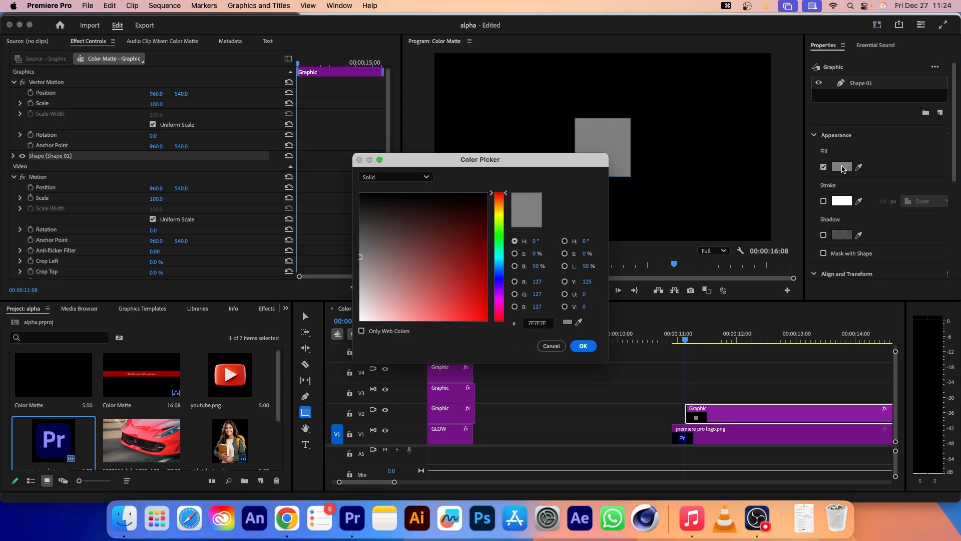
pyautogui.click(498, 257)
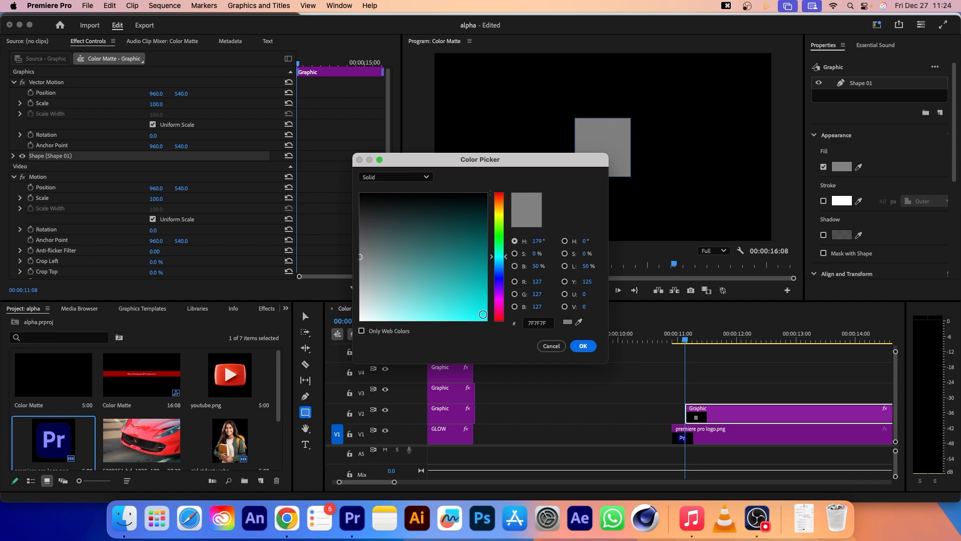
pyautogui.click(483, 315)
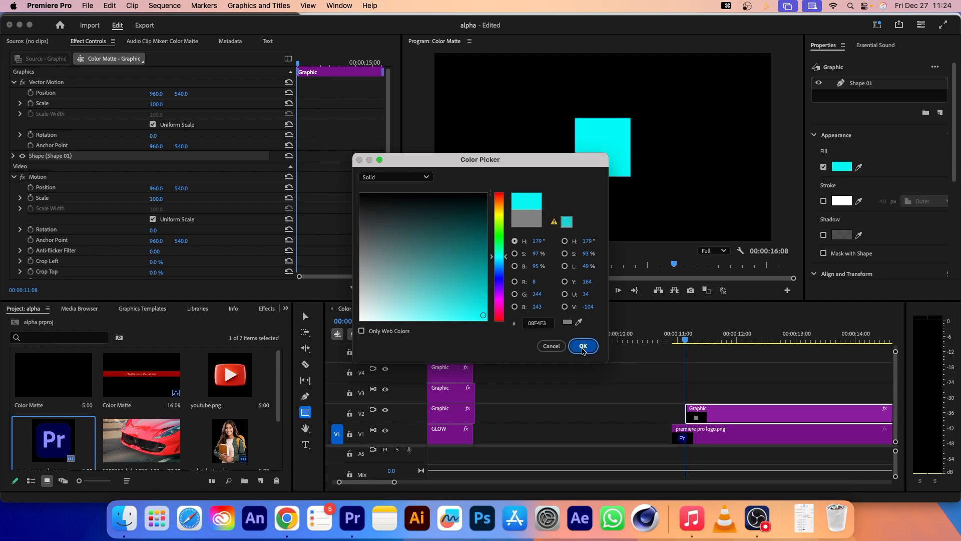
pyautogui.click(583, 347)
pyautogui.click(711, 432)
pyautogui.moveTo(711, 432); pyautogui.dragTo(711, 388)
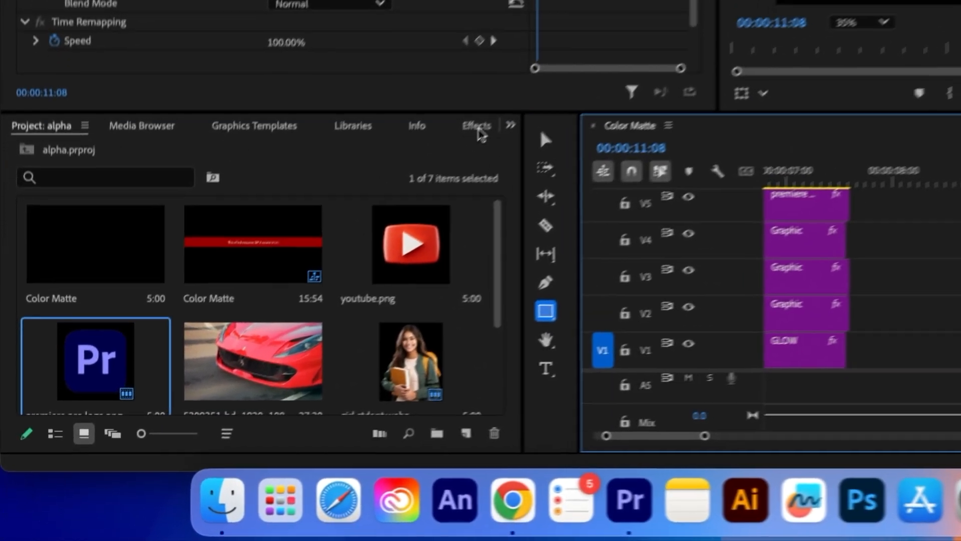
# Step: Apply Gaussian Blur to the rectangle graphic on V2 and raise its Blurriness
pyautogui.click(269, 306)
pyautogui.click(104, 323)
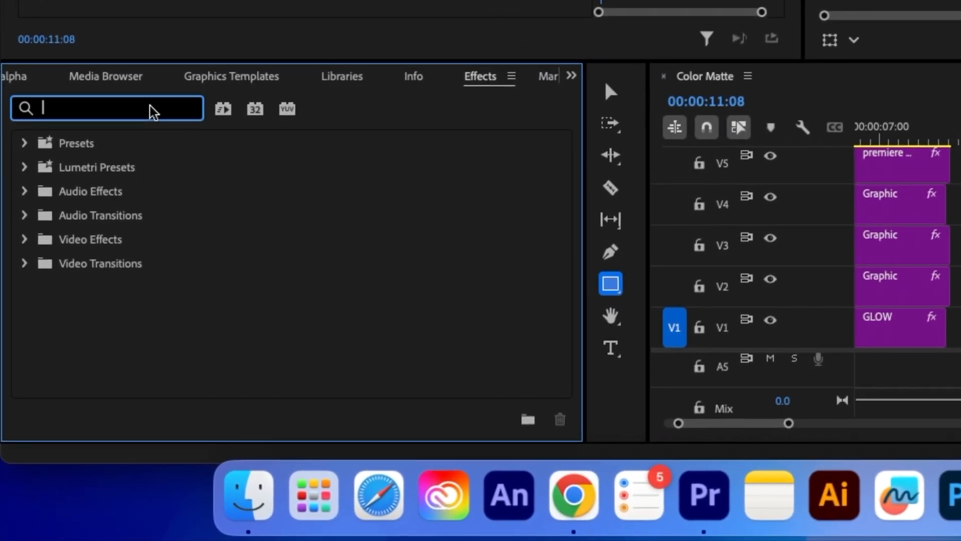
pyautogui.write('gaussian blur')
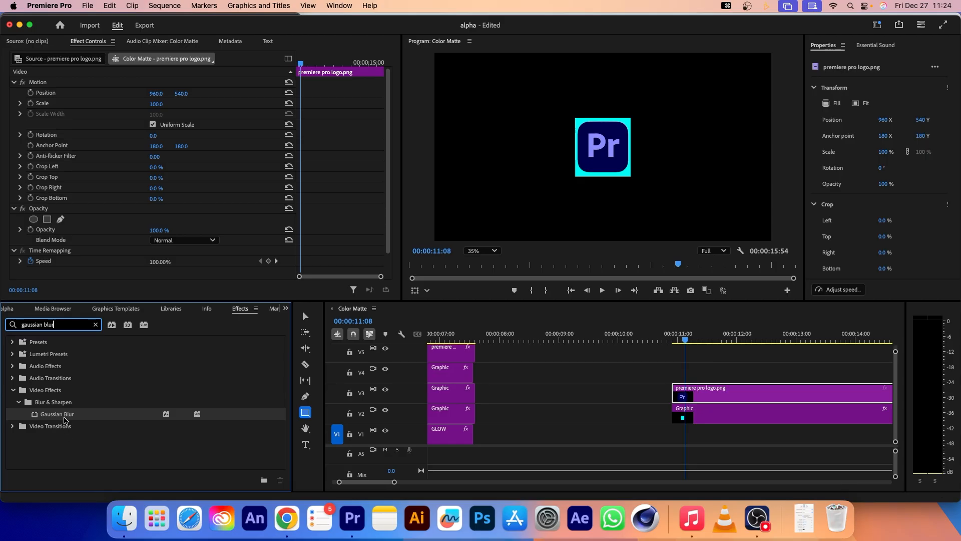
pyautogui.moveTo(129, 290); pyautogui.dragTo(960, 409)
pyautogui.moveTo(749, 428); pyautogui.dragTo(749, 420)
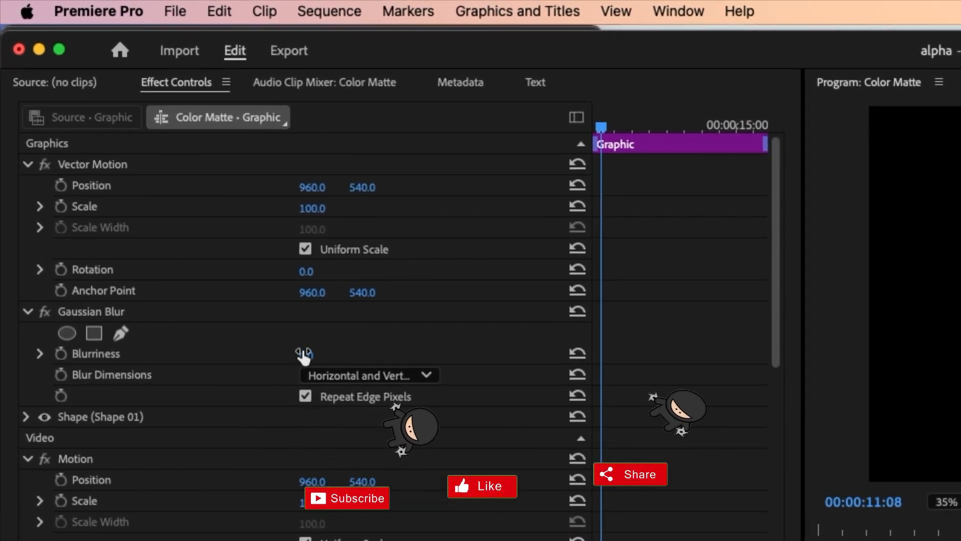
pyautogui.moveTo(303, 354); pyautogui.dragTo(351, 354)
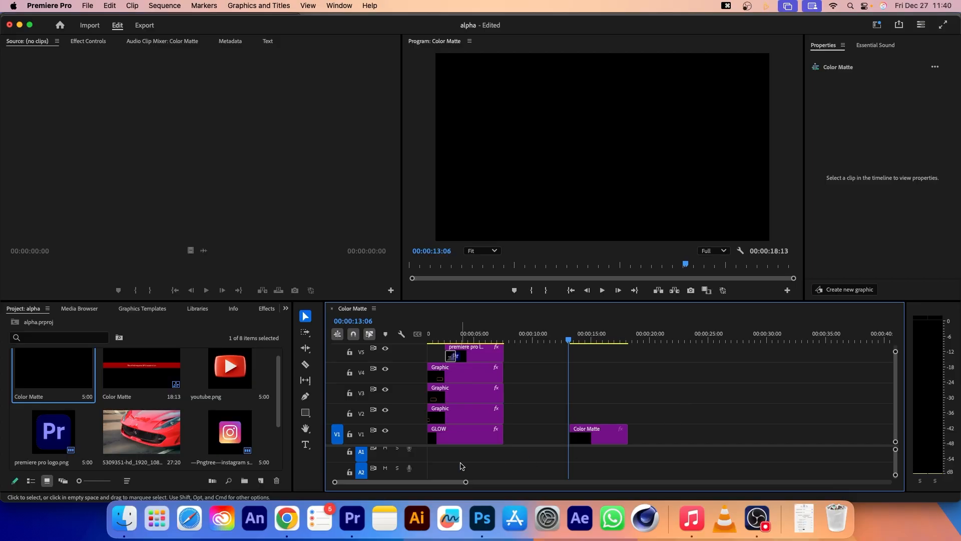
# Step: Place the Instagram icon on V2 above the Color Matte at 00:00:13:06 and set its scale to 25%
pyautogui.moveTo(235, 434); pyautogui.dragTo(568, 412)
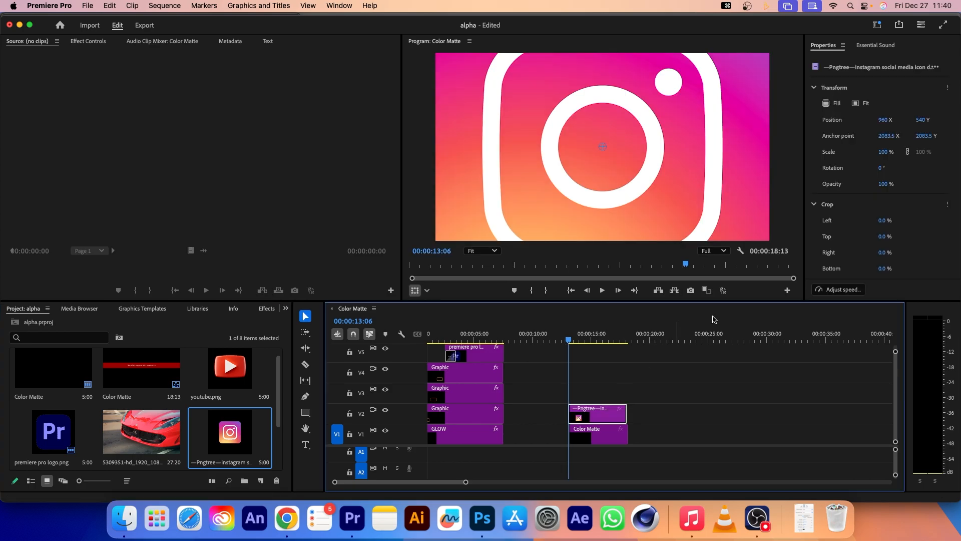
pyautogui.click(886, 152)
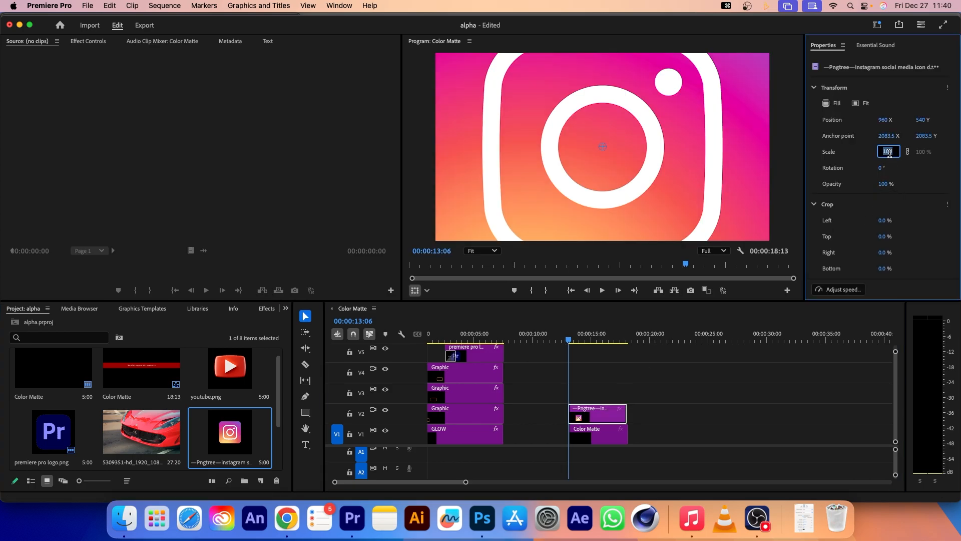
pyautogui.write('25')
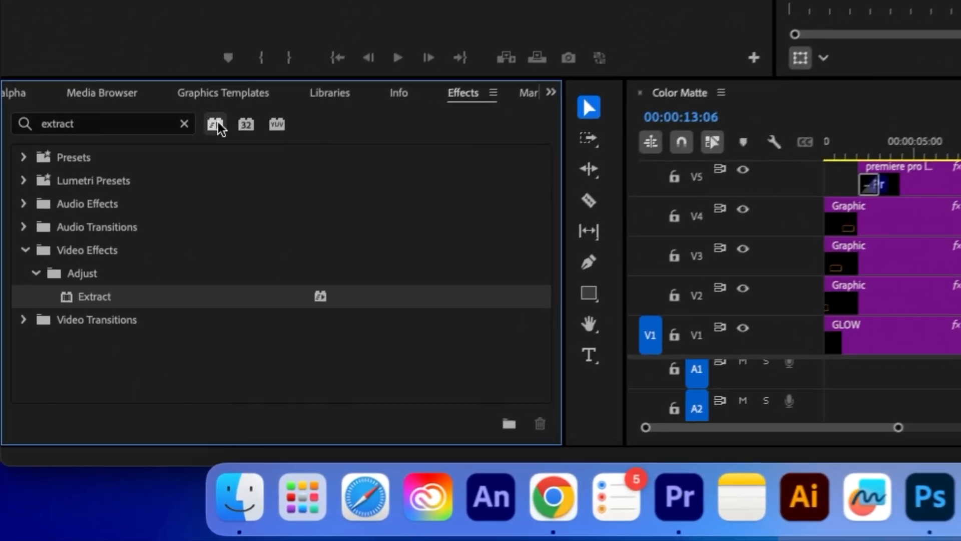
# Step: Find the Lighting Effects video effect and apply it to the Instagram icon clip on V2
pyautogui.click(190, 108)
pyautogui.write('lighti')
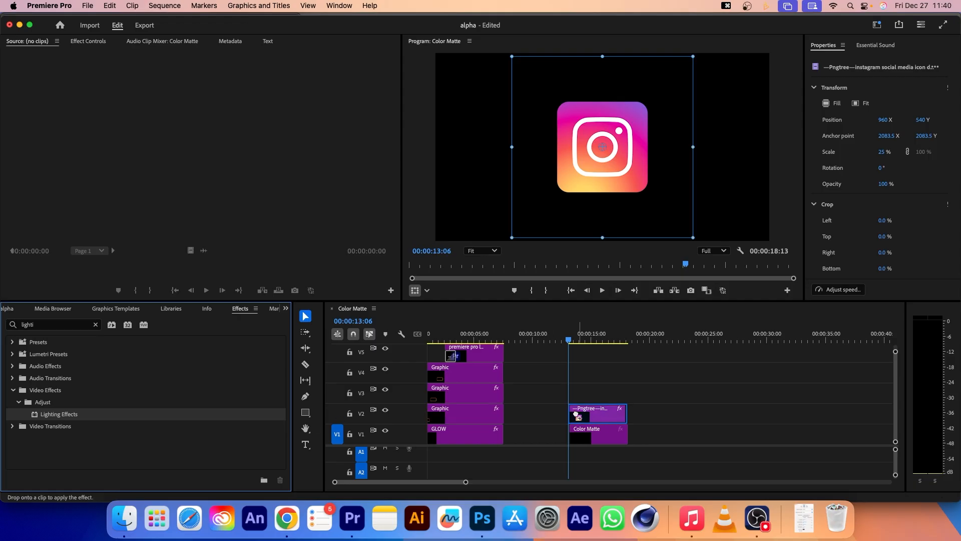
pyautogui.moveTo(578, 415); pyautogui.dragTo(578, 416)
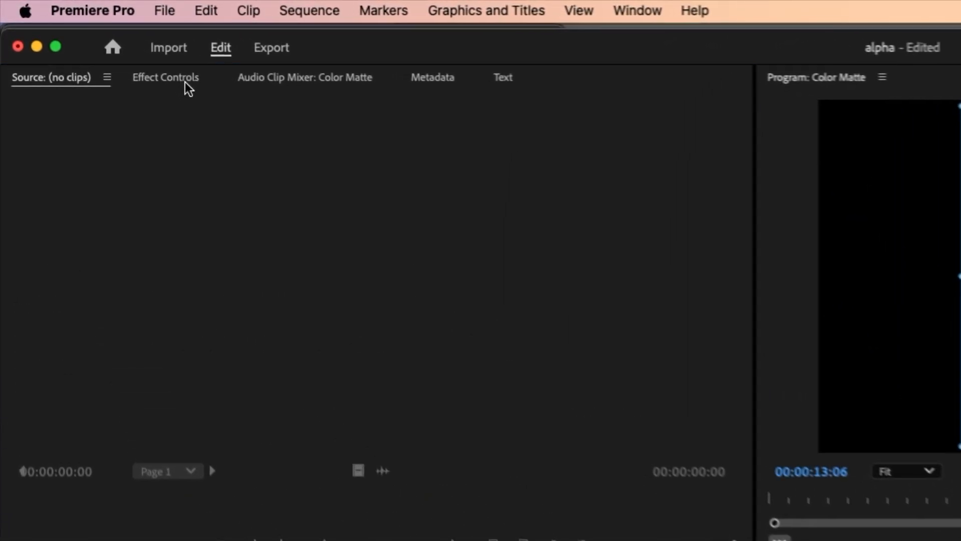
# Step: Set the Lighting Effects Ambience Intensity on the Instagram icon clip to 100
pyautogui.click(185, 82)
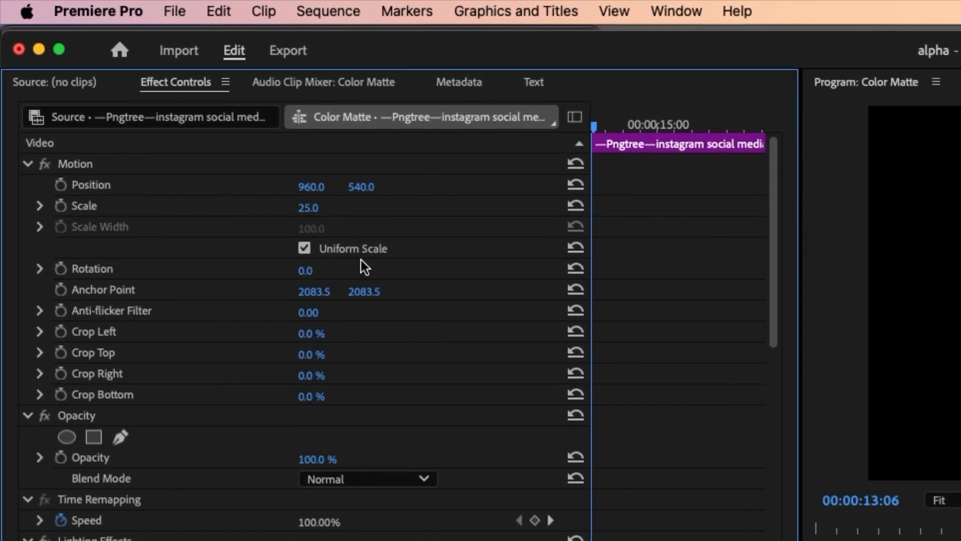
pyautogui.scroll(-10, 321, 301)
pyautogui.click(308, 374)
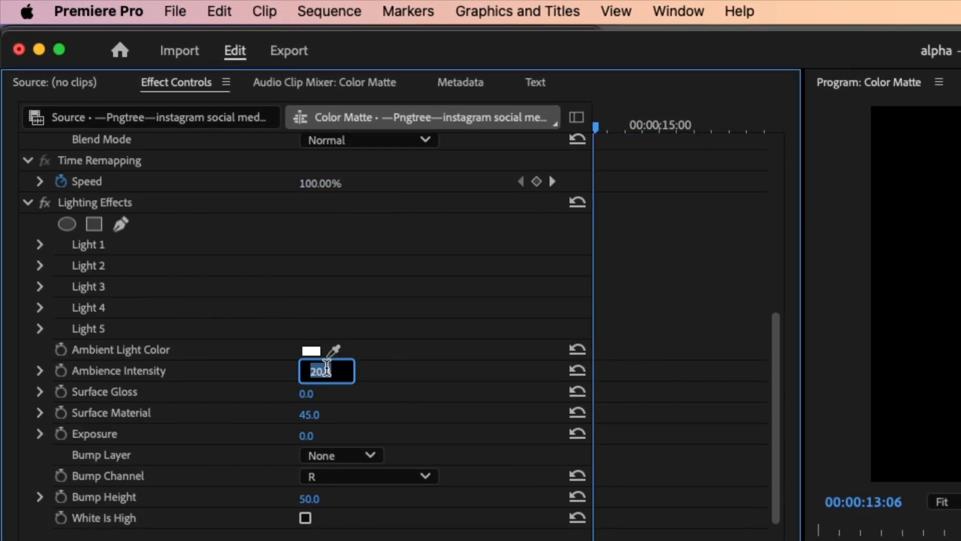
pyautogui.write('100')
pyautogui.press('Return')
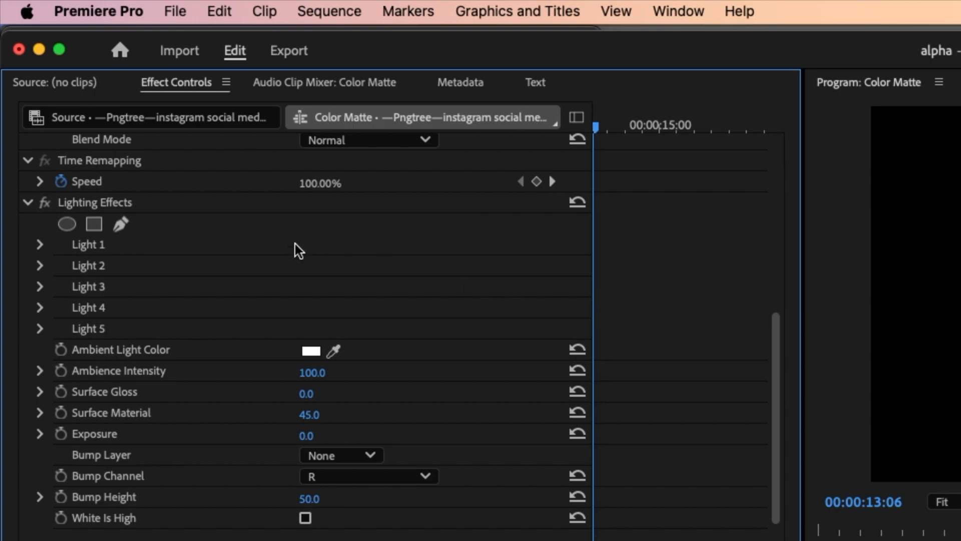
# Step: Add a rectangular mask to Lighting Effects, shape it as a narrow slanted bar left of the icon, and keyframe Mask Path at 00:00:13:06
pyautogui.click(94, 224)
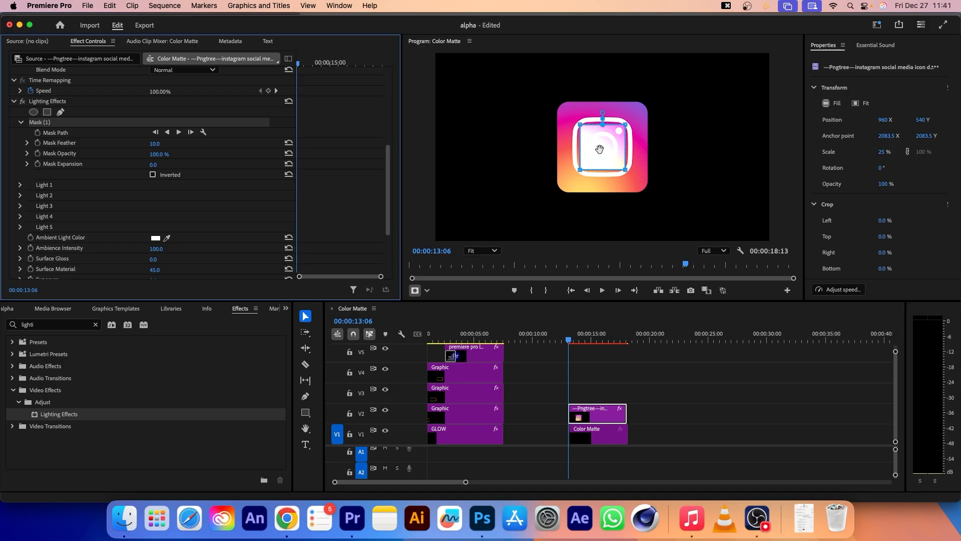
pyautogui.click(596, 148)
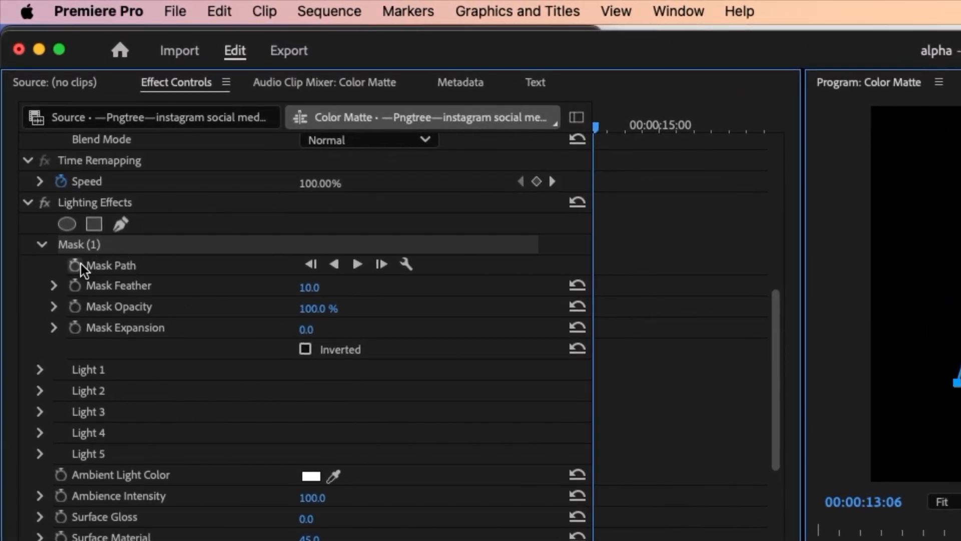
pyautogui.click(74, 270)
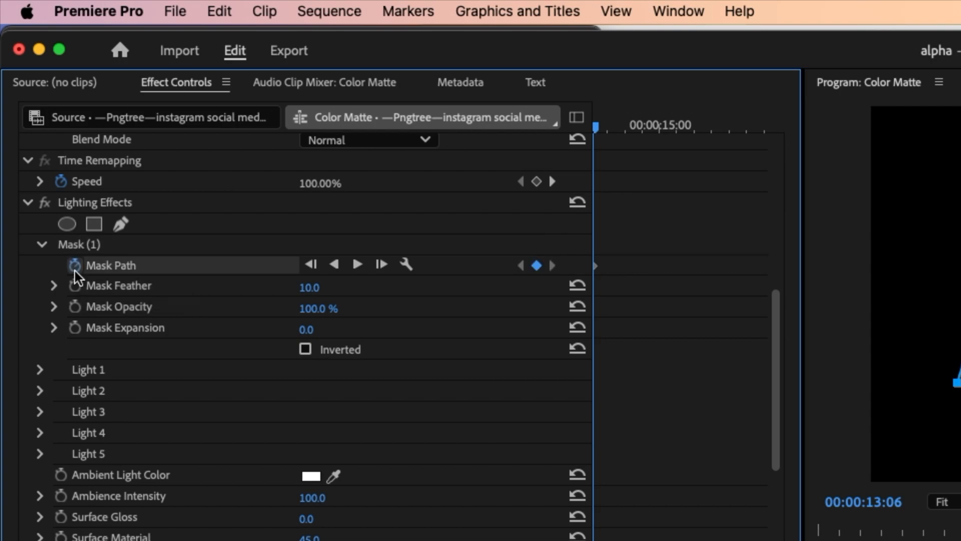
# Step: Add an ending Mask Path keyframe at 00:00:17:52 with the mask moved past the icon to its lower right
pyautogui.click(89, 248)
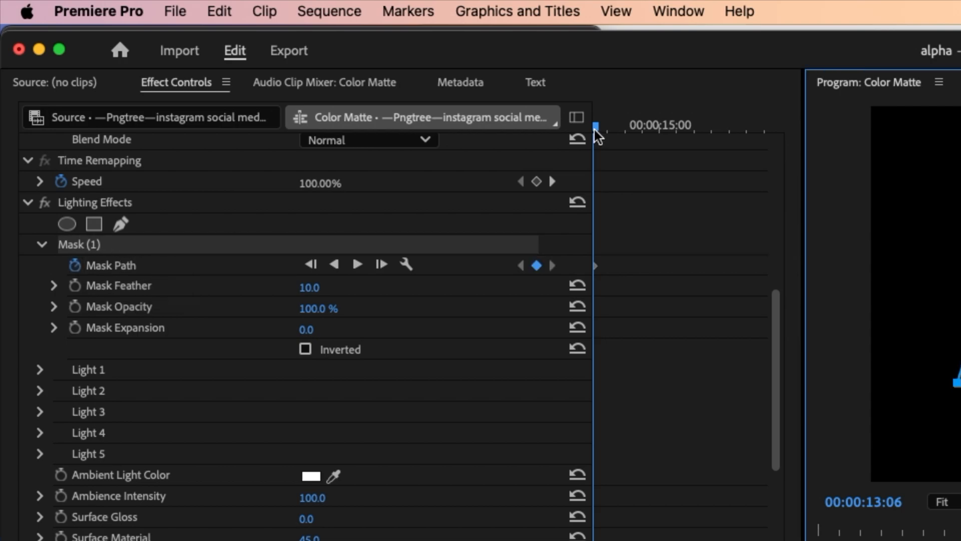
pyautogui.moveTo(594, 130); pyautogui.dragTo(761, 178)
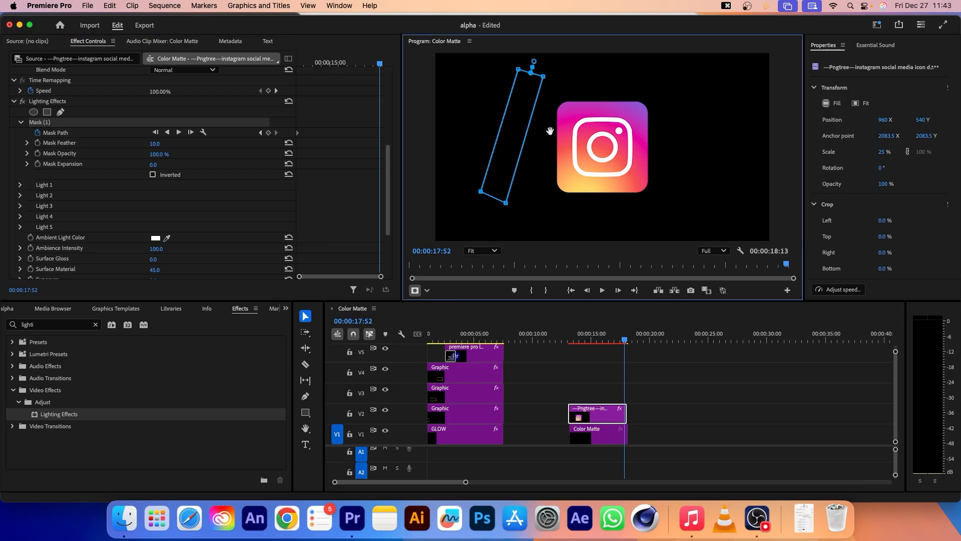
pyautogui.moveTo(549, 131)
pyautogui.mouseDown()
pyautogui.moveTo(652, 154)
pyautogui.moveTo(738, 199)
pyautogui.mouseUp()
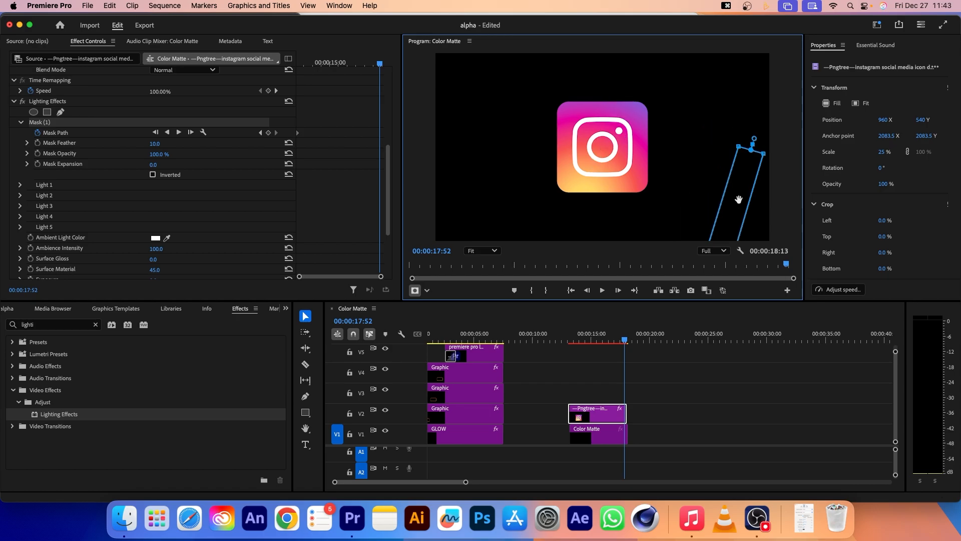
# Step: Save the project and play the light sweep from the start of the Instagram icon clip
pyautogui.click(569, 339)
pyautogui.press('super+s')
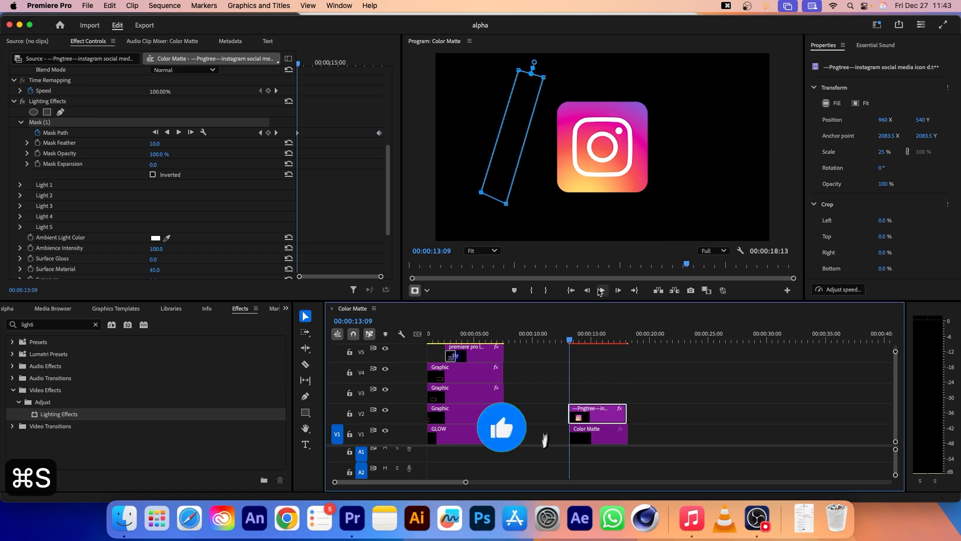
pyautogui.click(602, 290)
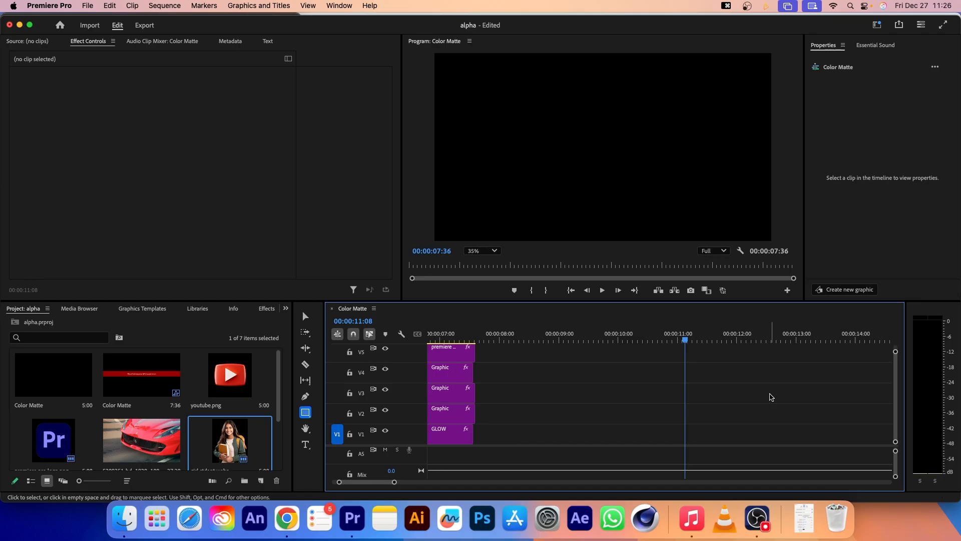
# Step: Place girl stdent.webp on V1 after the existing clips and duplicate it directly above on V2
pyautogui.moveTo(235, 441); pyautogui.dragTo(571, 435)
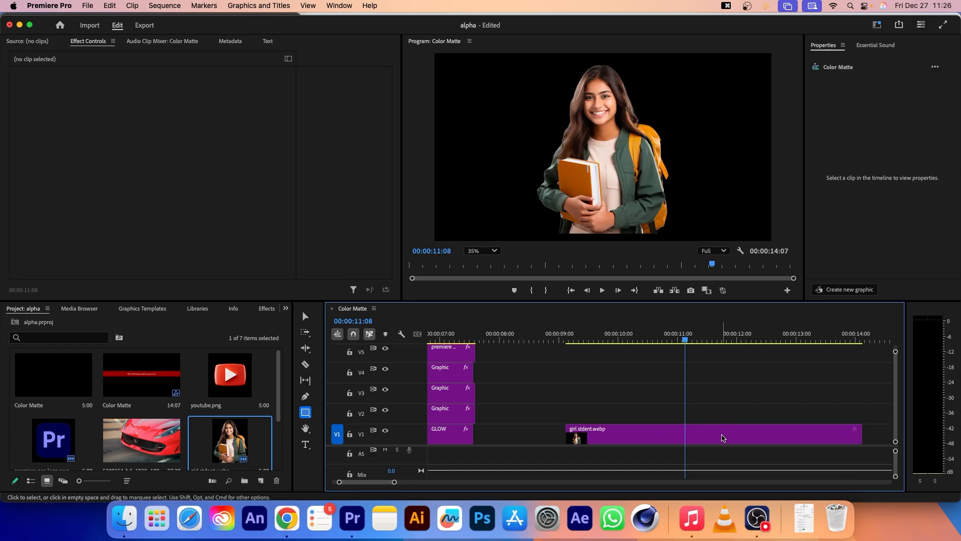
pyautogui.moveTo(722, 438); pyautogui.dragTo(721, 417)
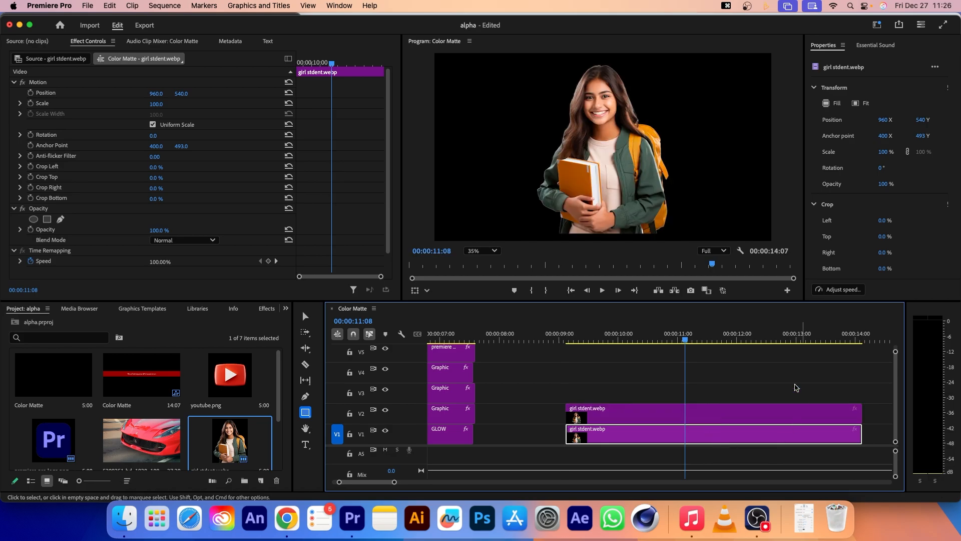
# Step: Find the Luma Key video effect and apply it to the girl stdent.webp copy on V2
pyautogui.click(266, 309)
pyautogui.click(42, 324)
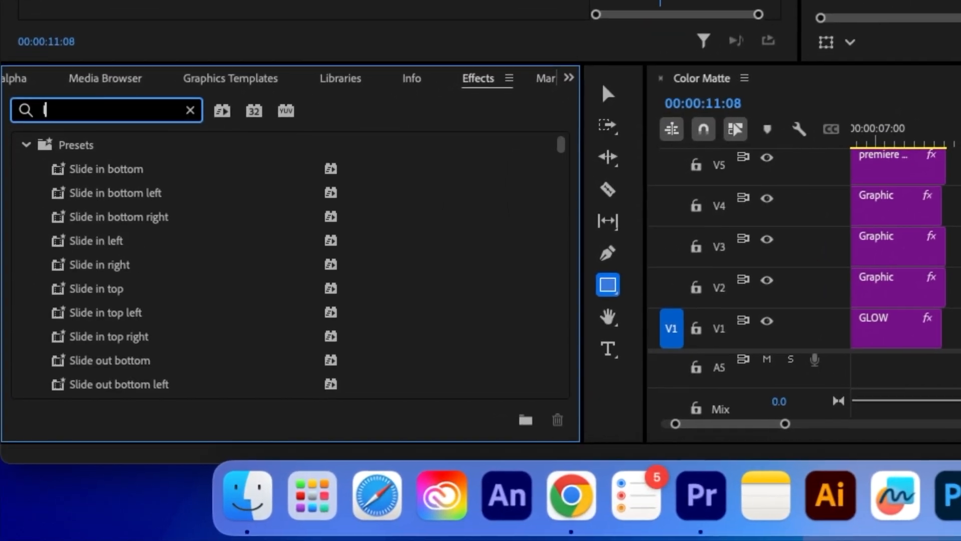
pyautogui.write('luma')
pyautogui.moveTo(150, 289); pyautogui.dragTo(959, 286)
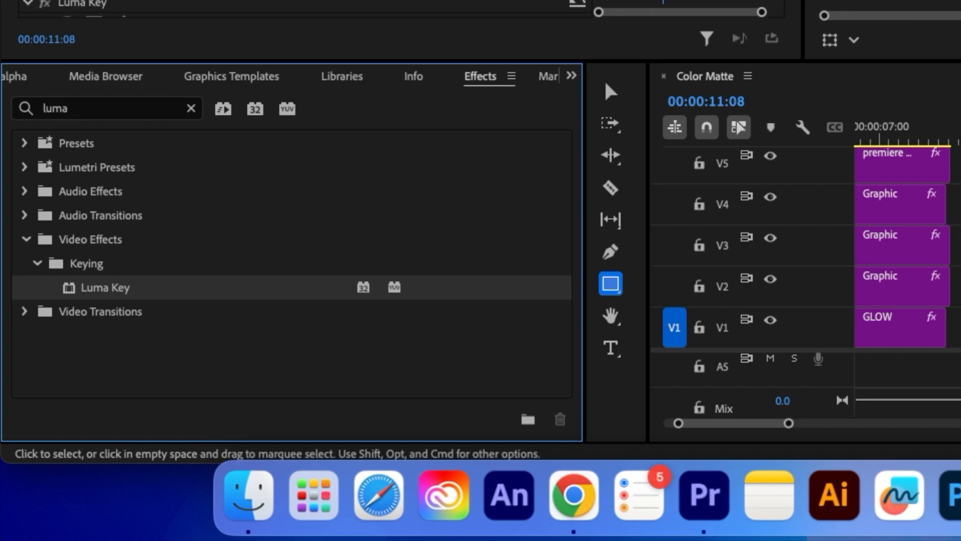
# Step: Apply Gaussian Blur to the girl stdent.webp copy on V2 and set its Blurriness to 7
pyautogui.click(192, 108)
pyautogui.write('gaus')
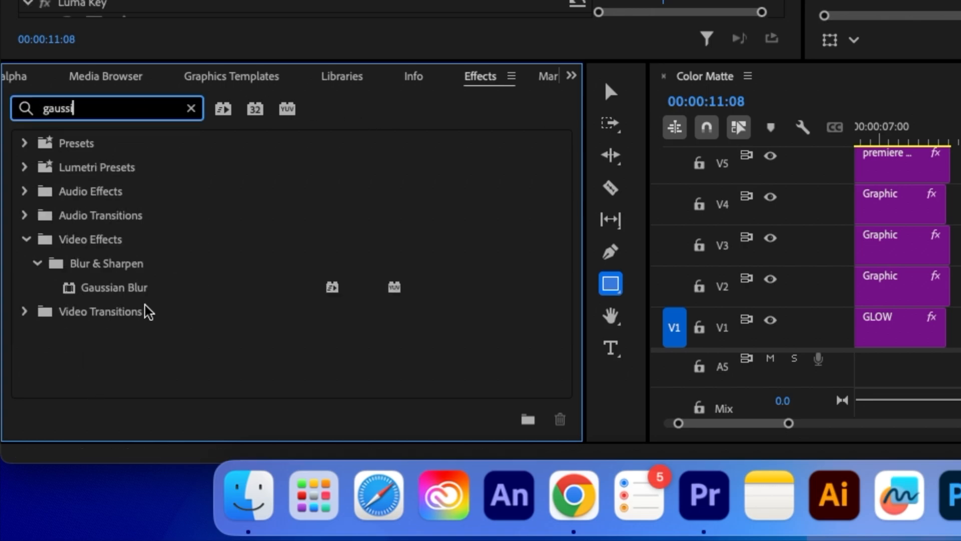
pyautogui.write('si')
pyautogui.click(153, 289)
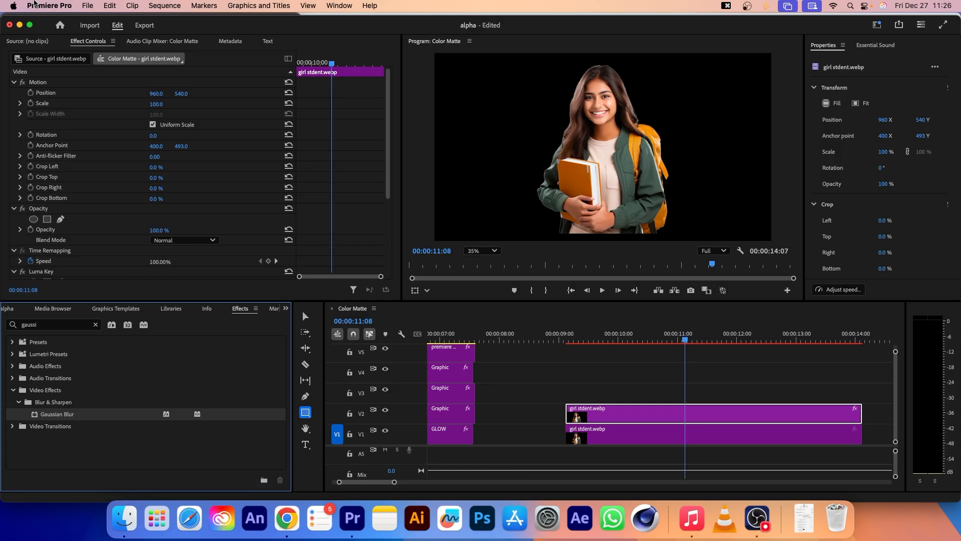
pyautogui.scroll(-5, 67, 80)
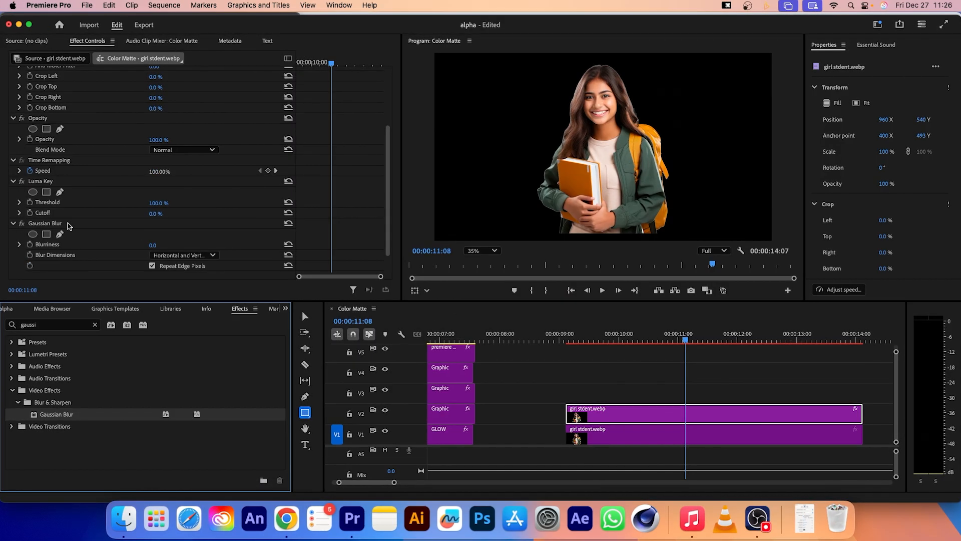
pyautogui.moveTo(152, 245); pyautogui.dragTo(155, 245)
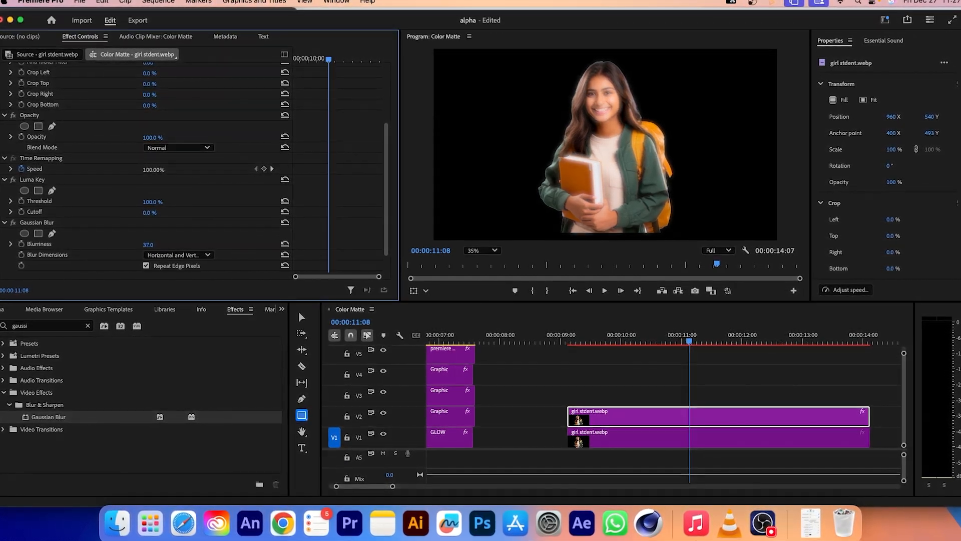
# Step: Set the V2 copy's Luma Key Threshold to 40% and its opacity Blend Mode to Screen
pyautogui.click(151, 201)
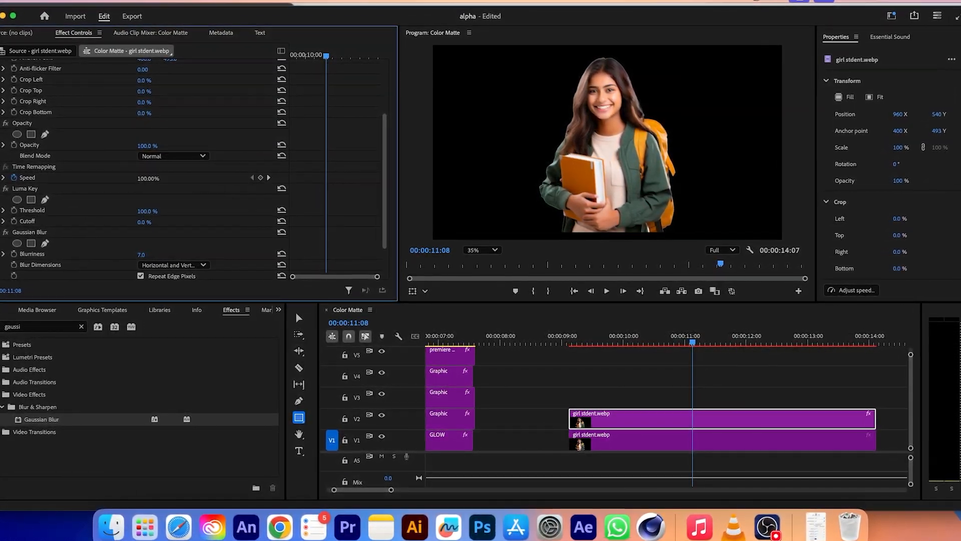
pyautogui.write('40')
pyautogui.press('Return')
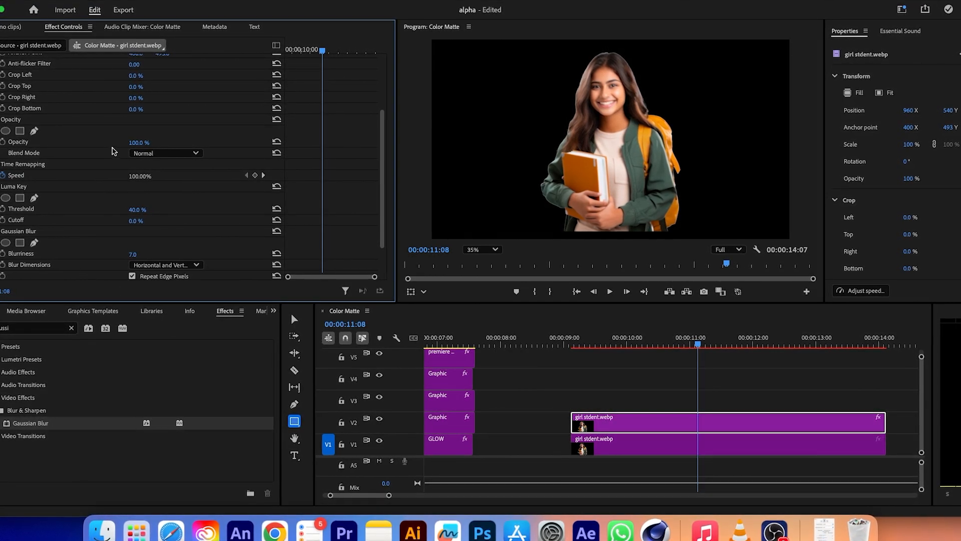
pyautogui.click(144, 153)
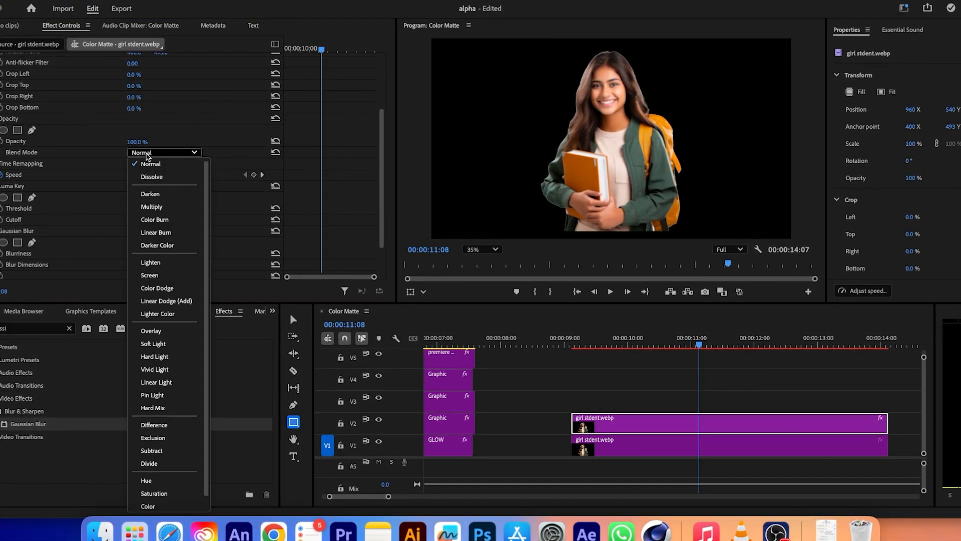
pyautogui.click(161, 276)
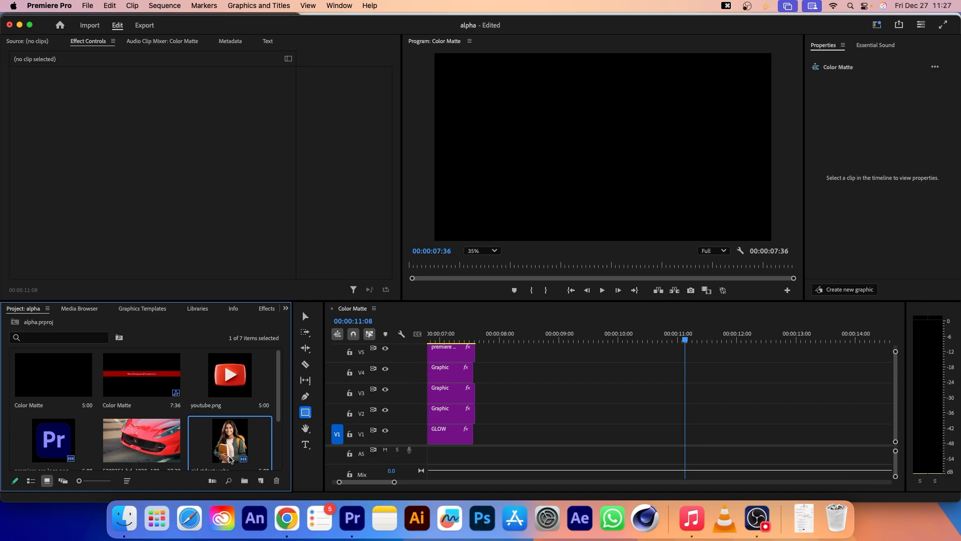
# Step: Place girl stdent.webp on V1 after the existing clips and apply the Alpha Glow video effect to it
pyautogui.moveTo(234, 452); pyautogui.dragTo(548, 433)
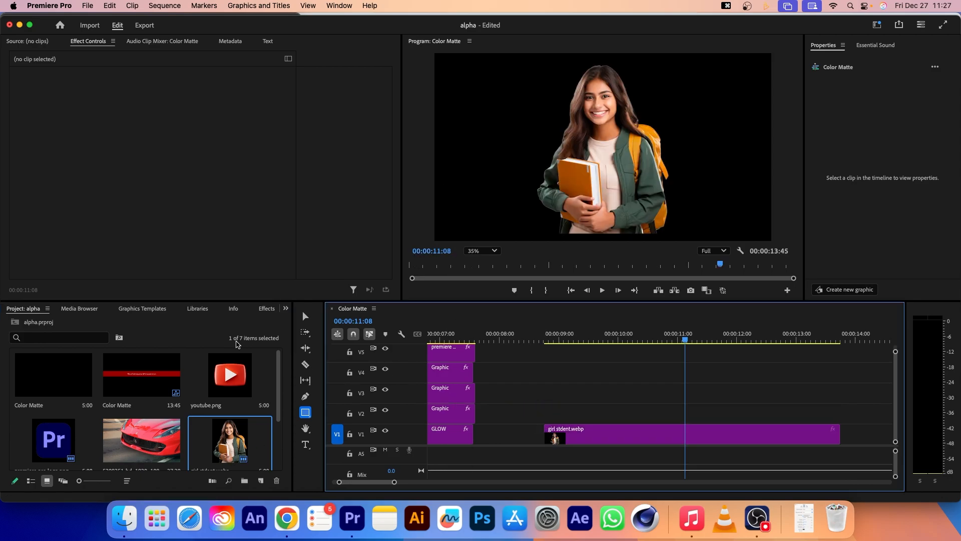
pyautogui.click(266, 308)
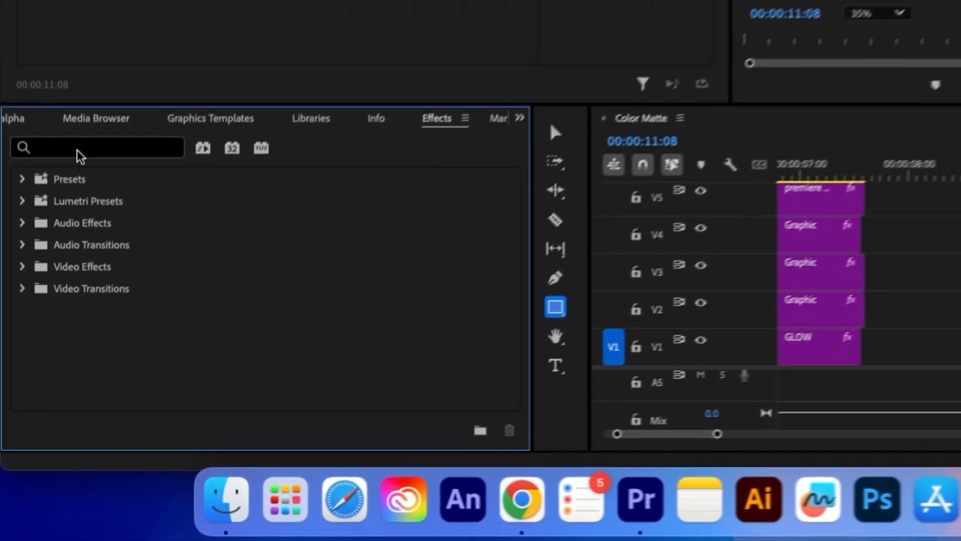
pyautogui.click(78, 150)
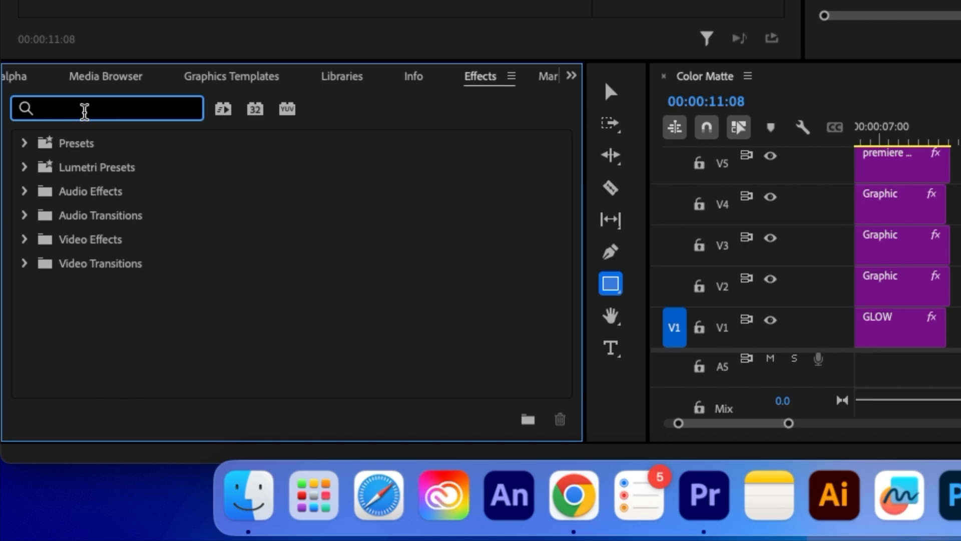
pyautogui.write('alpha glow')
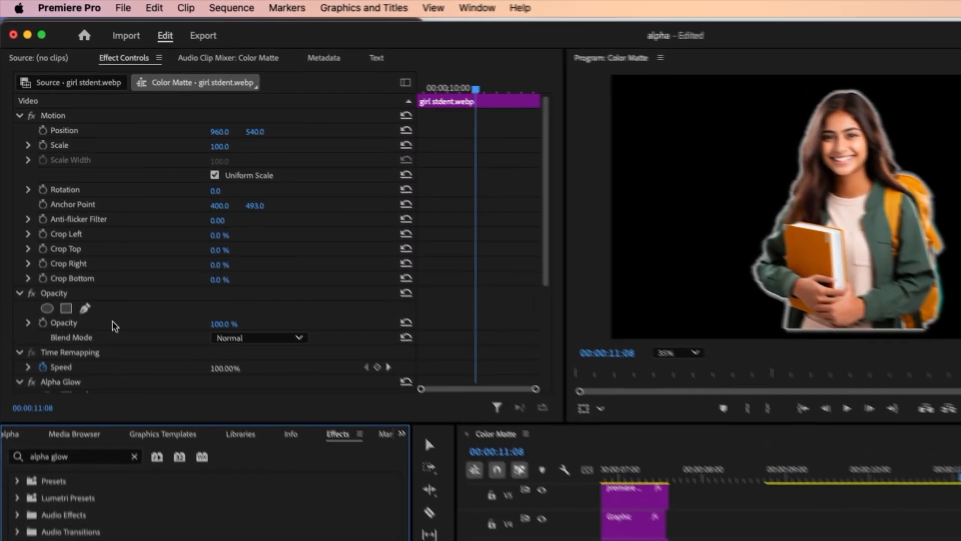
# Step: Set the Alpha Glow amount to 28 and its Start Color to turquoise 16EBBE
pyautogui.scroll(-5, 79, 226)
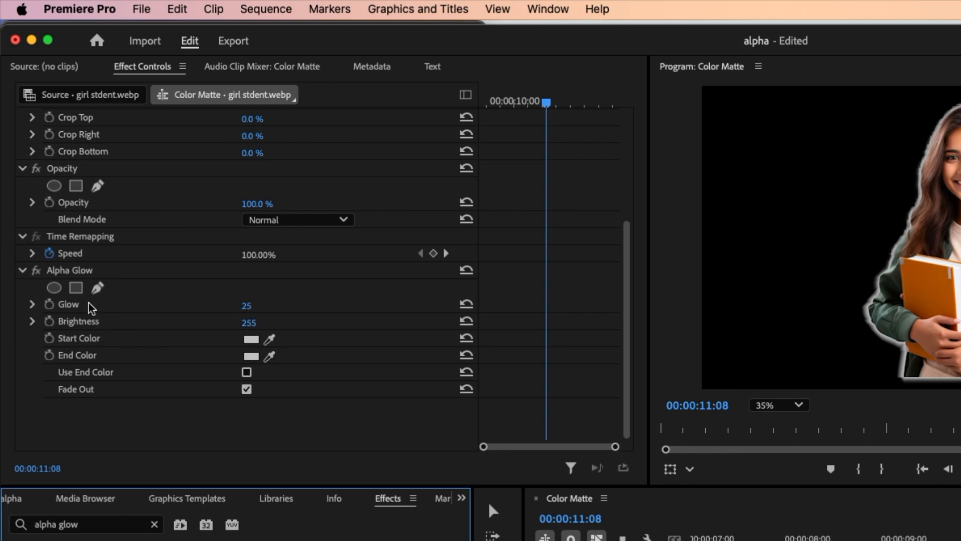
pyautogui.moveTo(247, 307)
pyautogui.mouseDown()
pyautogui.moveTo(261, 307)
pyautogui.moveTo(252, 308)
pyautogui.mouseUp()
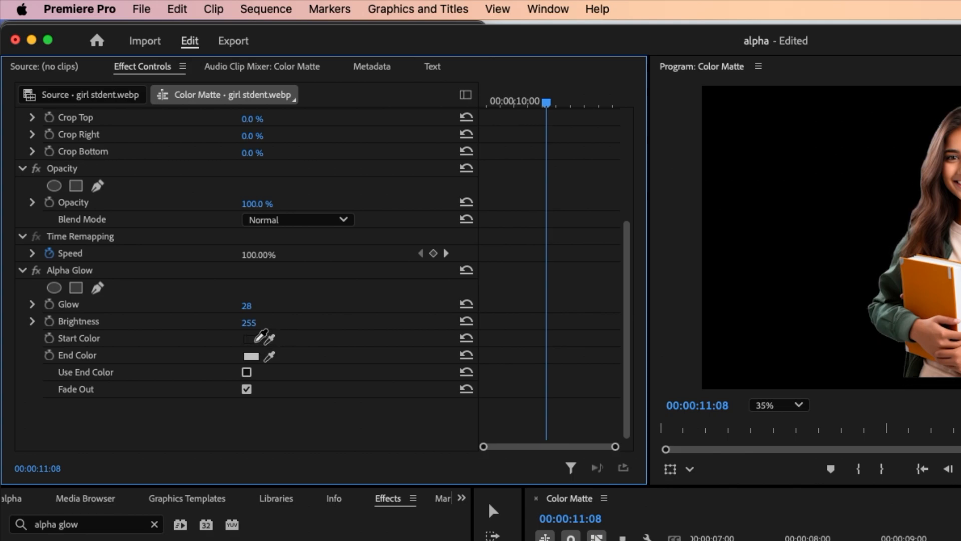
pyautogui.click(255, 339)
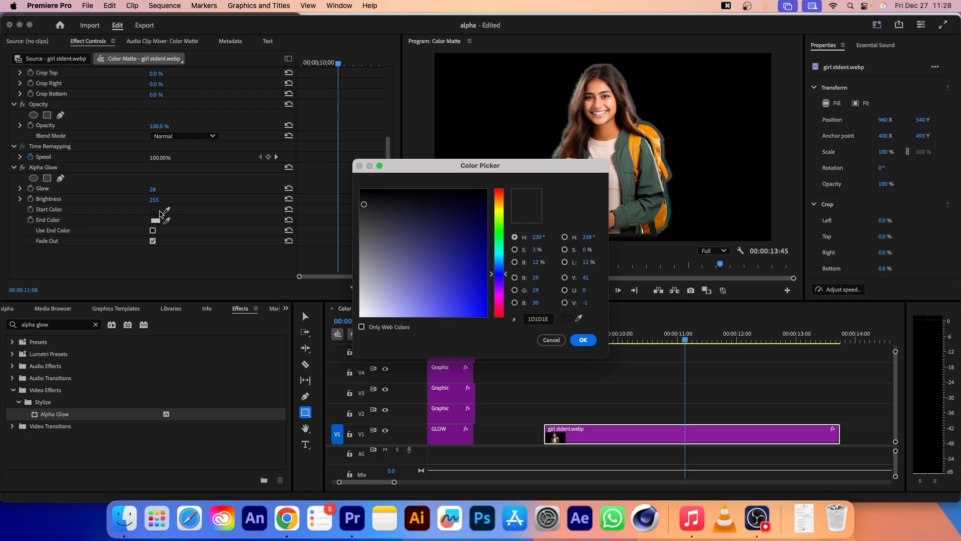
pyautogui.click(500, 249)
pyautogui.click(475, 306)
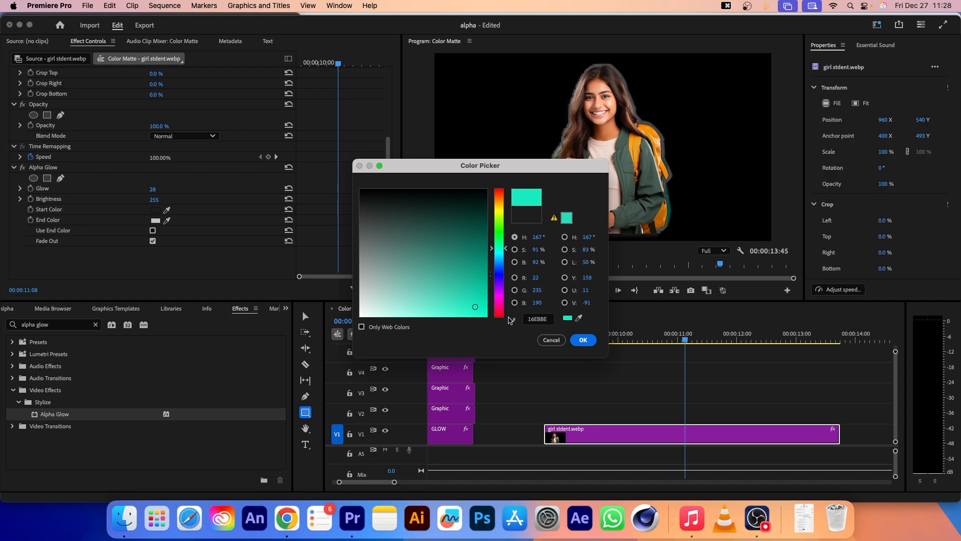
pyautogui.click(584, 340)
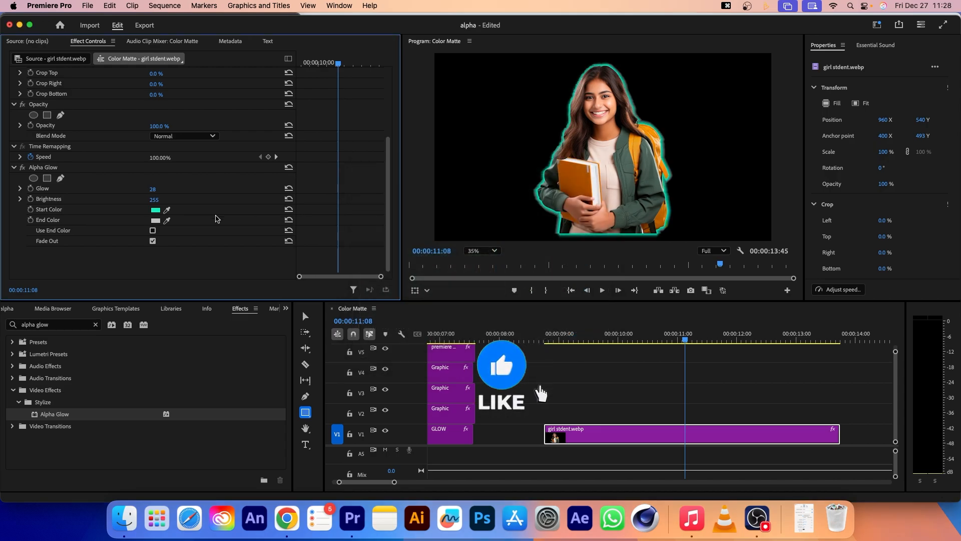
# Step: Set the Alpha Glow End Color to a bright blue with a hue of 201°
pyautogui.click(155, 220)
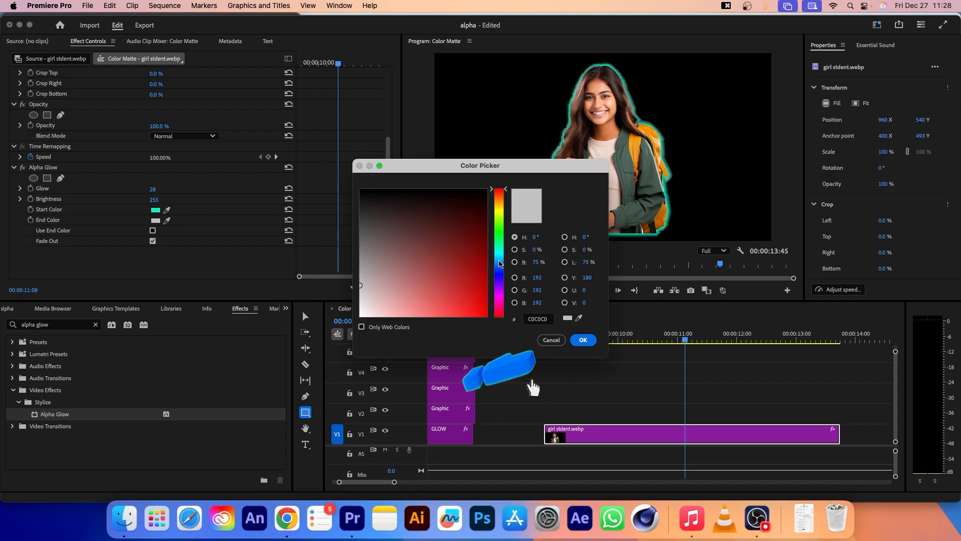
pyautogui.click(499, 260)
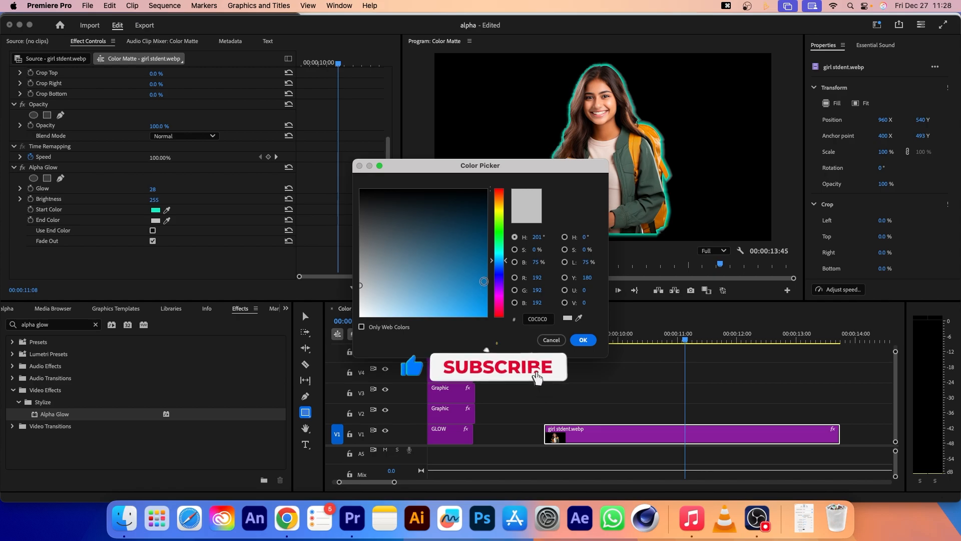
pyautogui.click(485, 281)
pyautogui.click(583, 339)
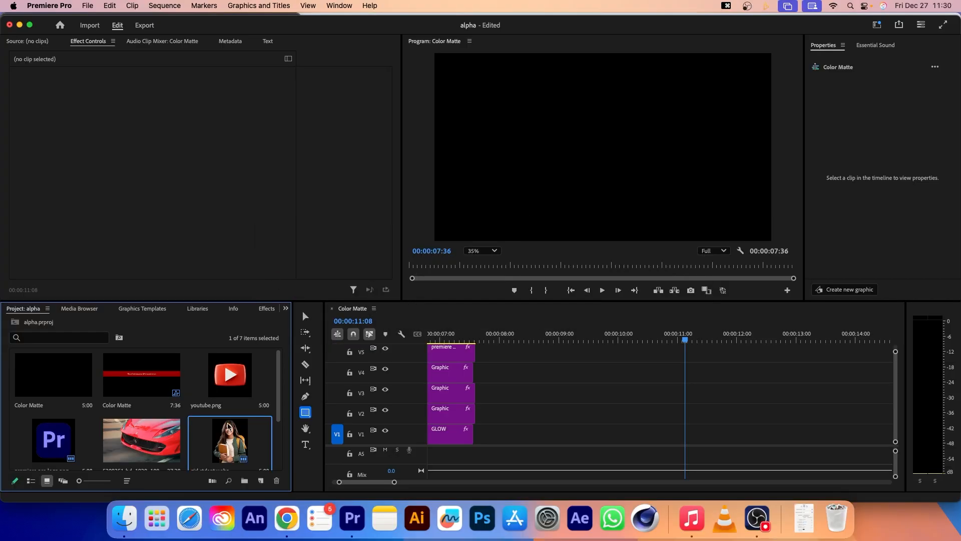
# Step: Stack two copies of the red car clip 5309351-hd_1920_1080_25fps.mp4 on V1 and V2 and set the V1 clip's Blend Mode to Screen
pyautogui.moveTo(148, 442); pyautogui.dragTo(552, 441)
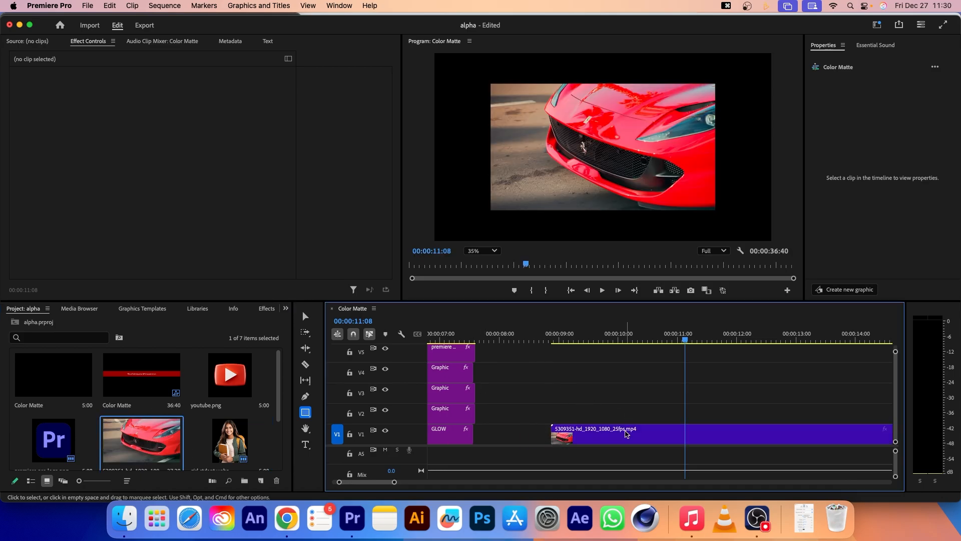
pyautogui.moveTo(625, 434); pyautogui.dragTo(624, 414)
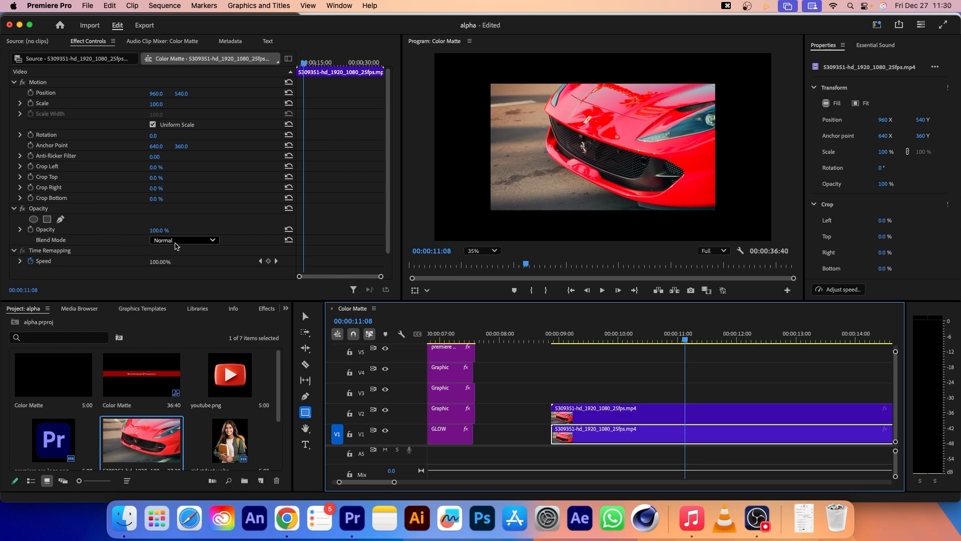
pyautogui.click(176, 242)
pyautogui.click(180, 354)
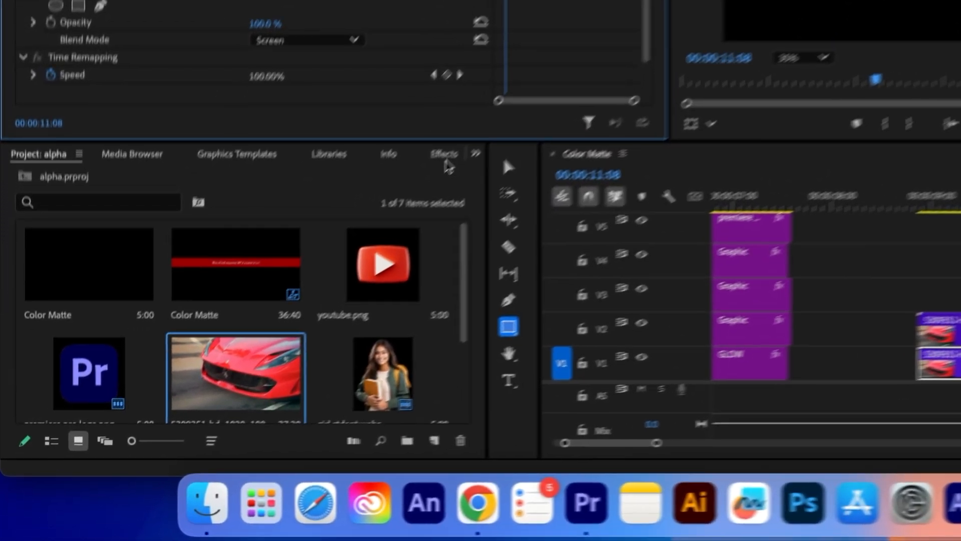
# Step: Apply the Find Edges video effect to the V2 car clip and turn on its Invert option
pyautogui.click(267, 308)
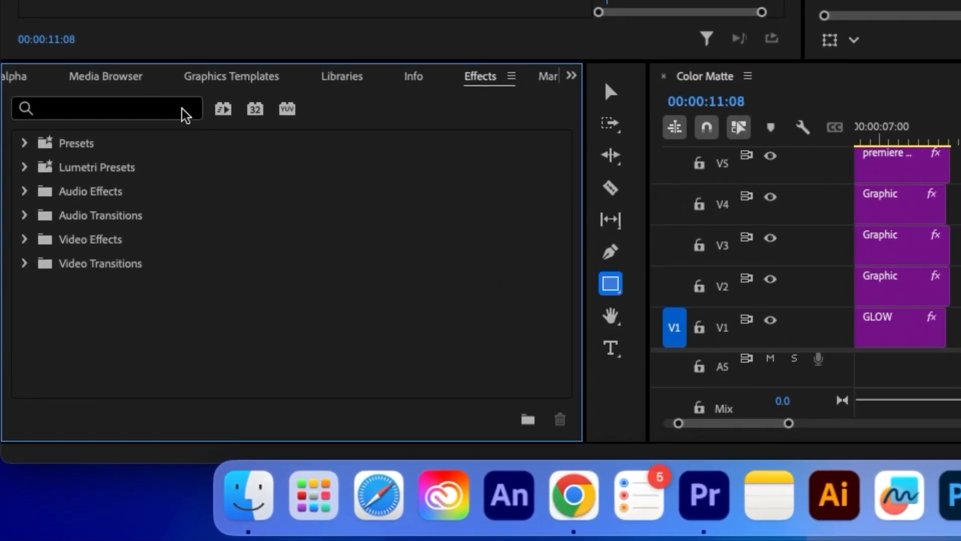
pyautogui.click(168, 122)
pyautogui.write('find')
pyautogui.moveTo(230, 287); pyautogui.dragTo(260, 2)
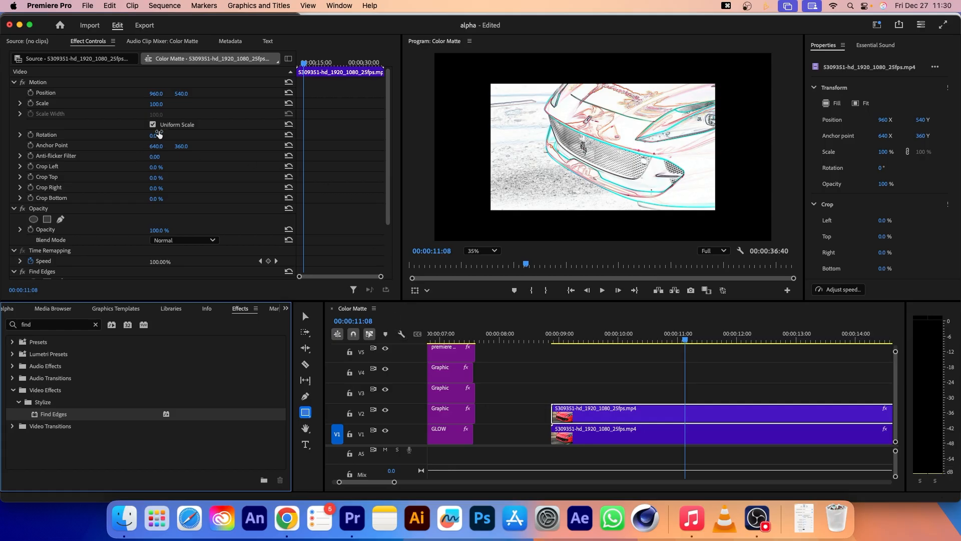
pyautogui.scroll(-3, 180, 225)
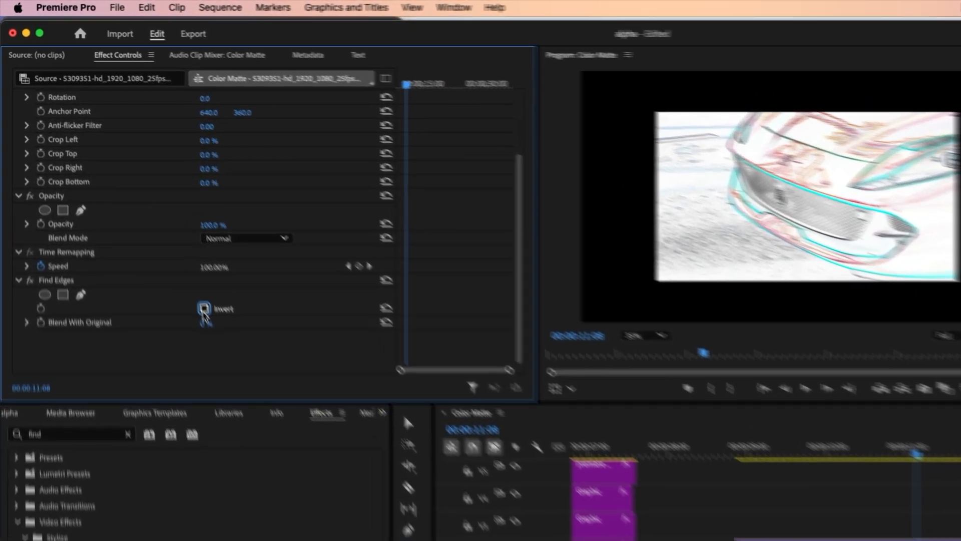
pyautogui.click(153, 231)
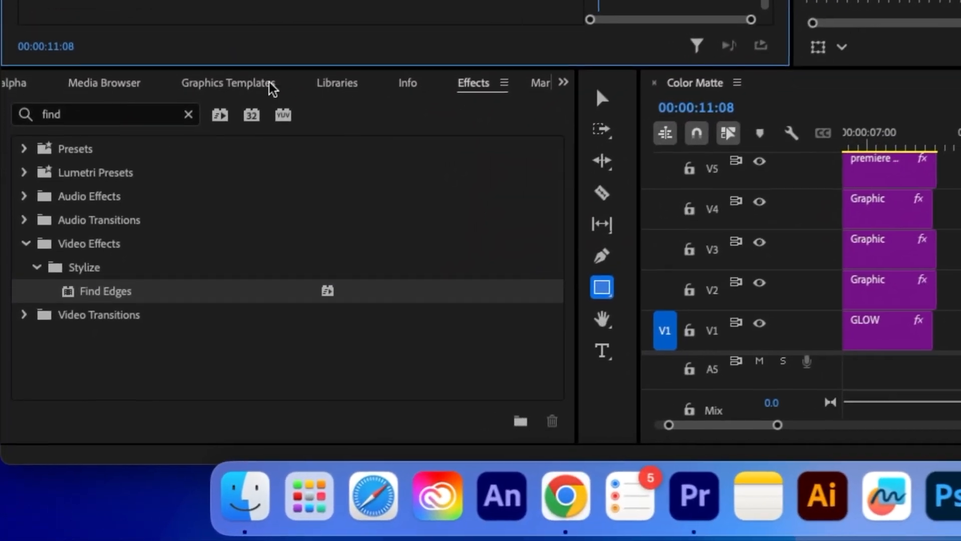
# Step: Apply Turbulent Displace to the V2 car clip with an Amount of 90 and a Size of 50
pyautogui.click(188, 115)
pyautogui.write('turbul')
pyautogui.moveTo(63, 414); pyautogui.dragTo(583, 417)
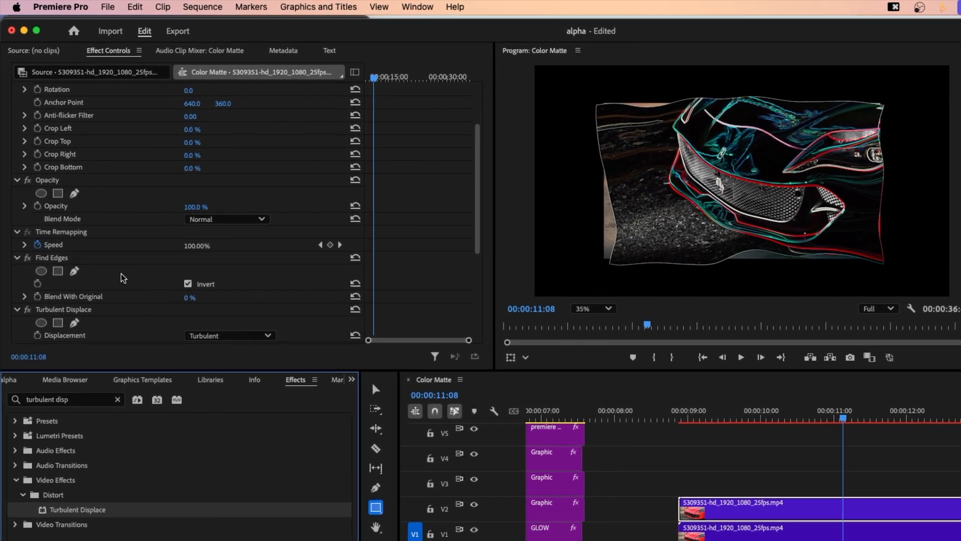
pyautogui.scroll(-2, 115, 261)
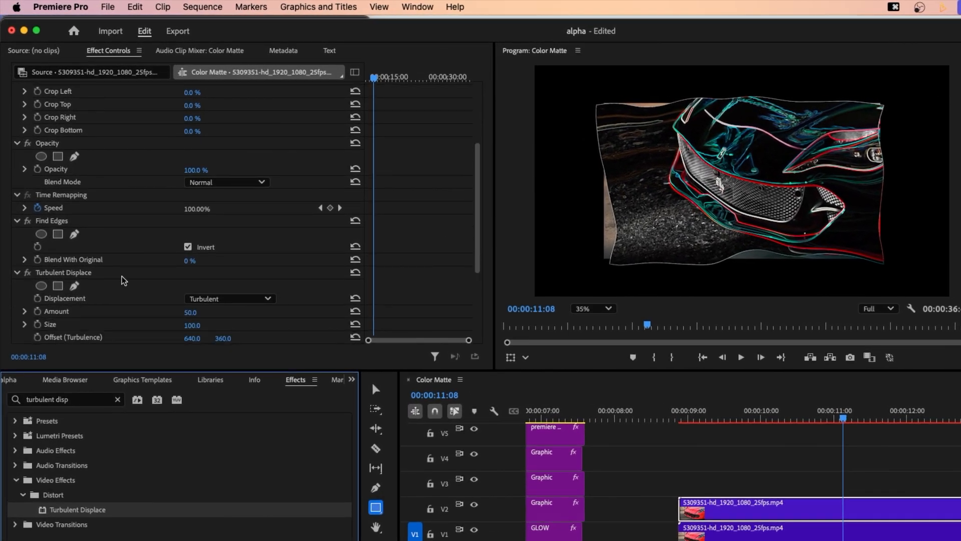
pyautogui.click(194, 315)
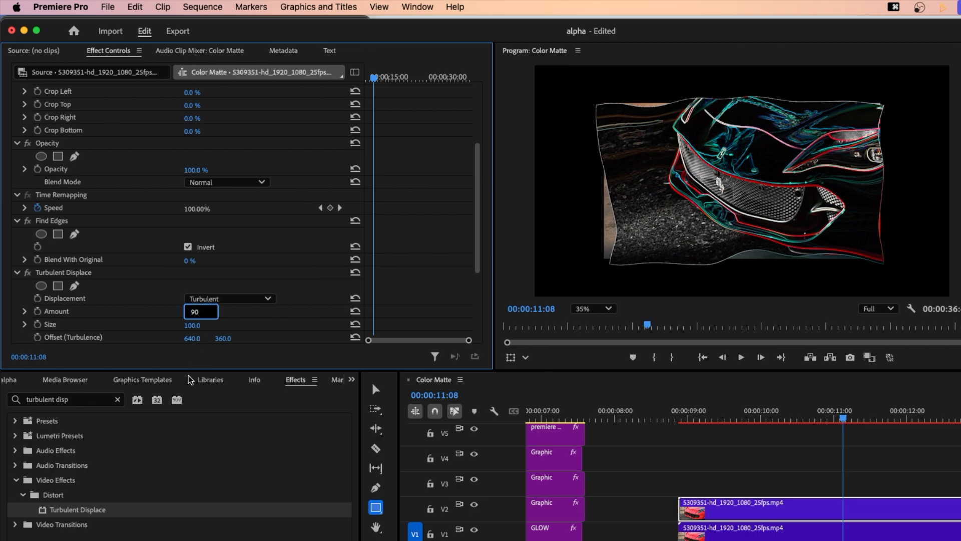
pyautogui.click(193, 325)
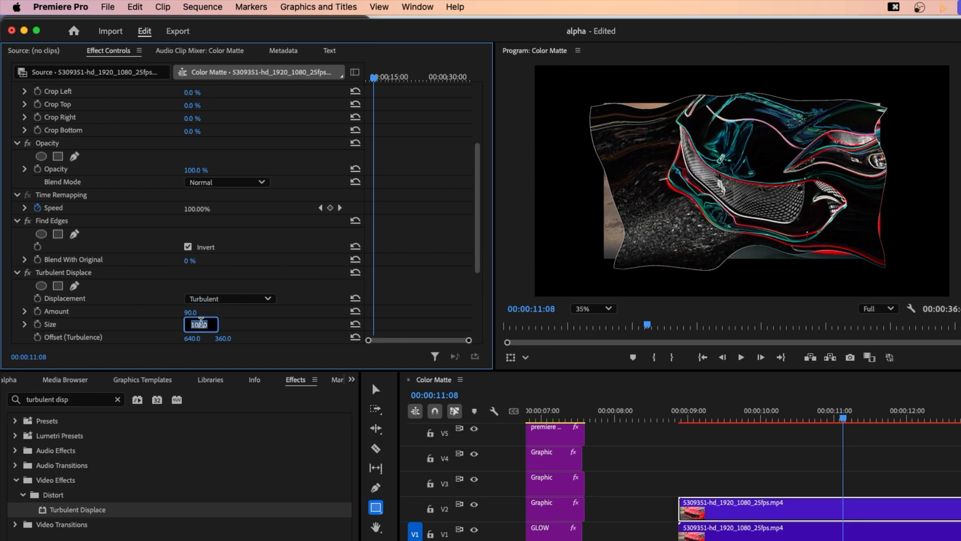
pyautogui.write('50')
pyautogui.press('Return')
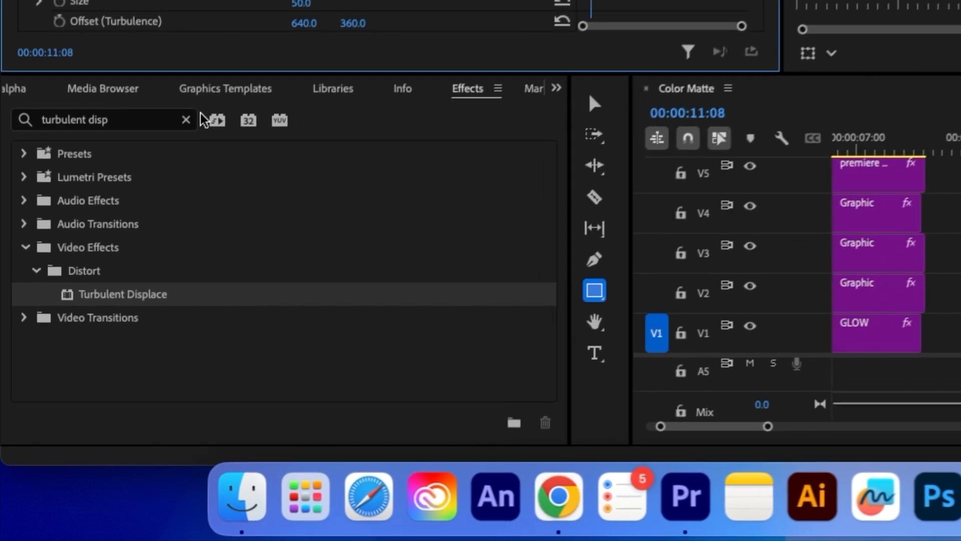
# Step: Apply VR Glow to the V2 car clip with Luma Threshold 0.20, Glow Radius 20 and Glow Brightness 5
pyautogui.click(186, 119)
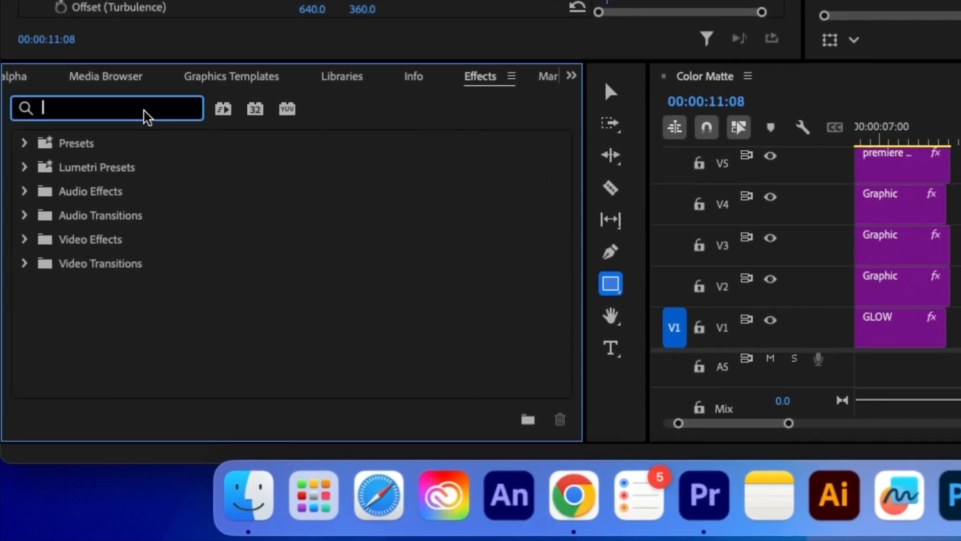
pyautogui.write('vr gl')
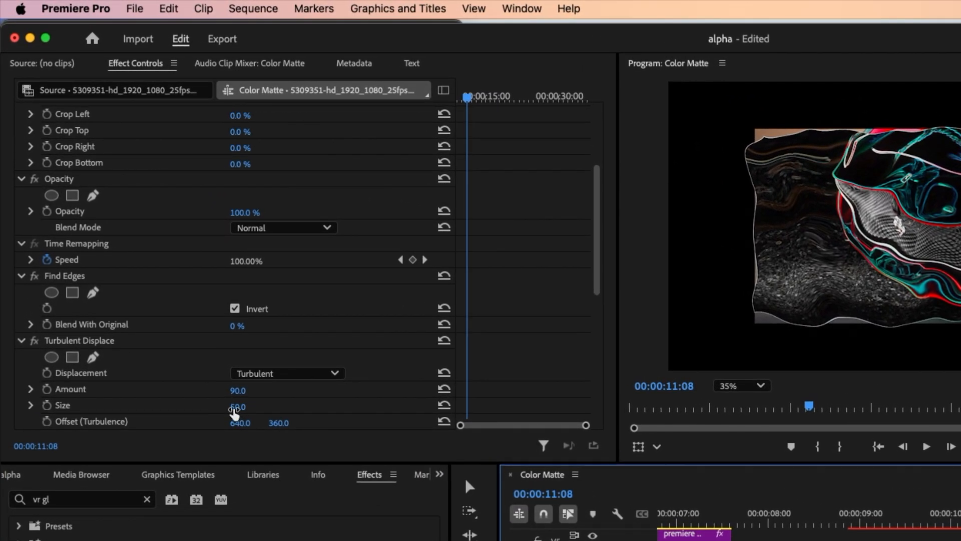
pyautogui.scroll(1, 182, 430)
pyautogui.scroll(-10, 181, 430)
pyautogui.click(252, 290)
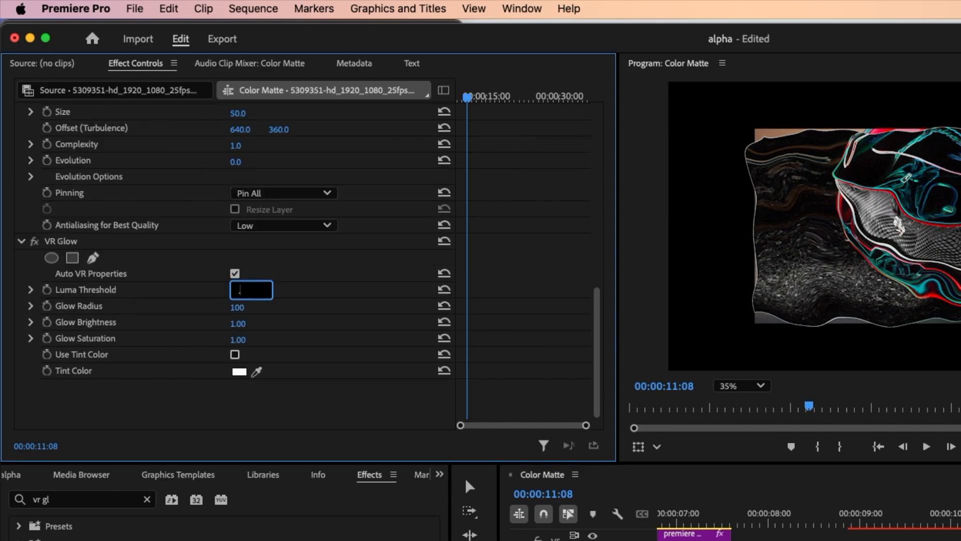
pyautogui.write('.20')
pyautogui.click(239, 307)
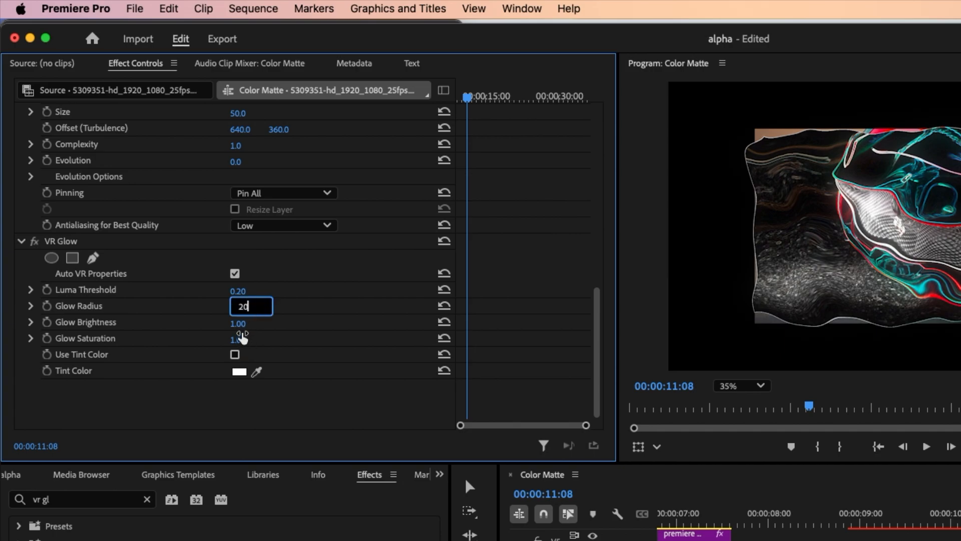
pyautogui.click(240, 325)
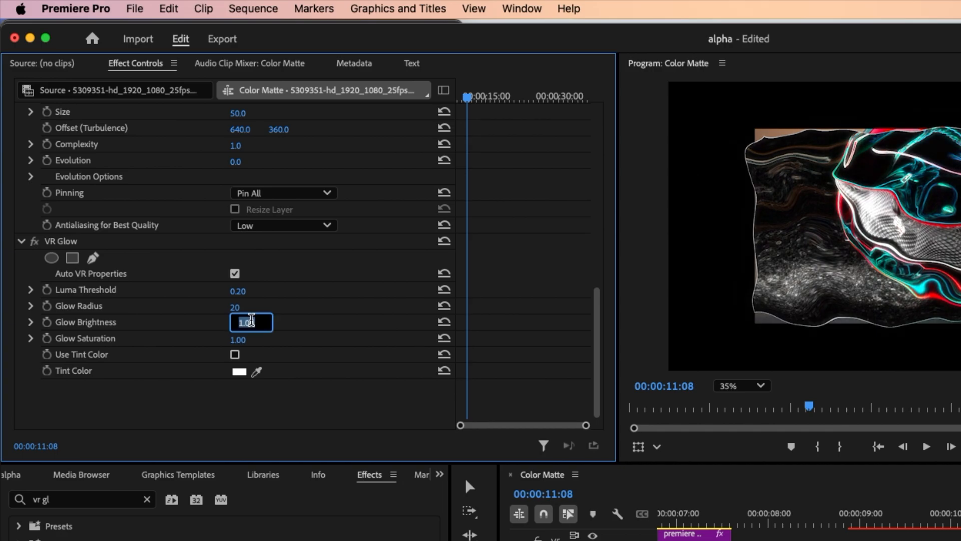
pyautogui.write('5')
pyautogui.press('Return')
# Step: Enable the VR Glow tint and set its Tint Color to turquoise 2AF6CF
pyautogui.click(235, 355)
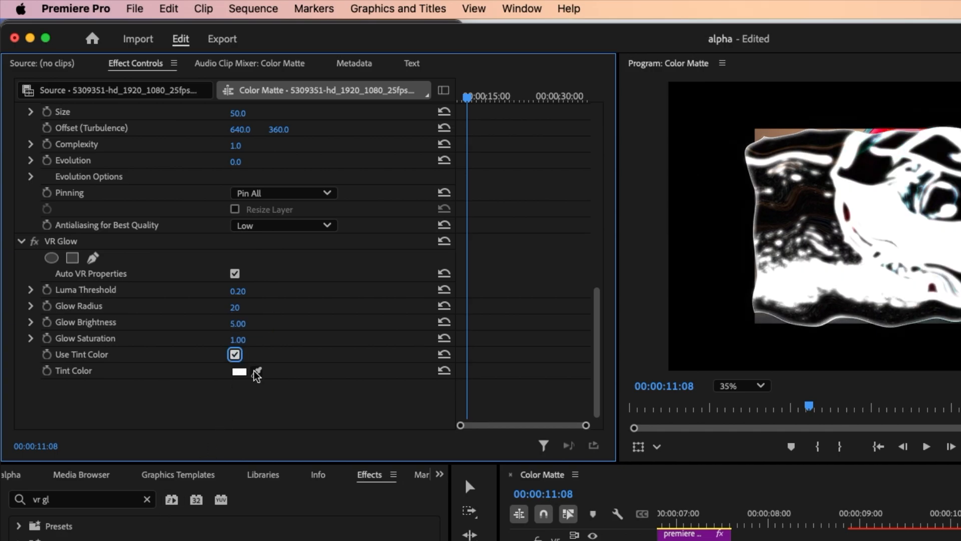
pyautogui.click(239, 372)
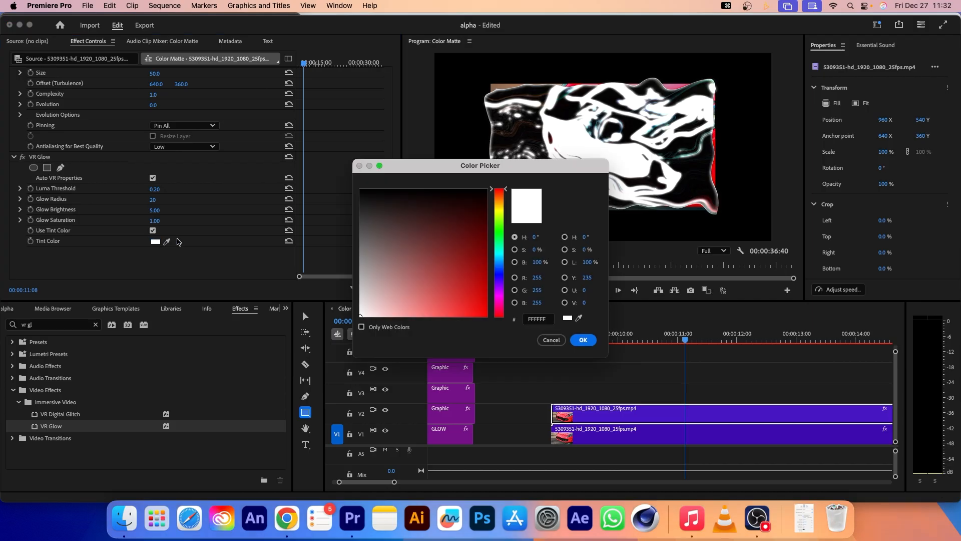
pyautogui.click(500, 249)
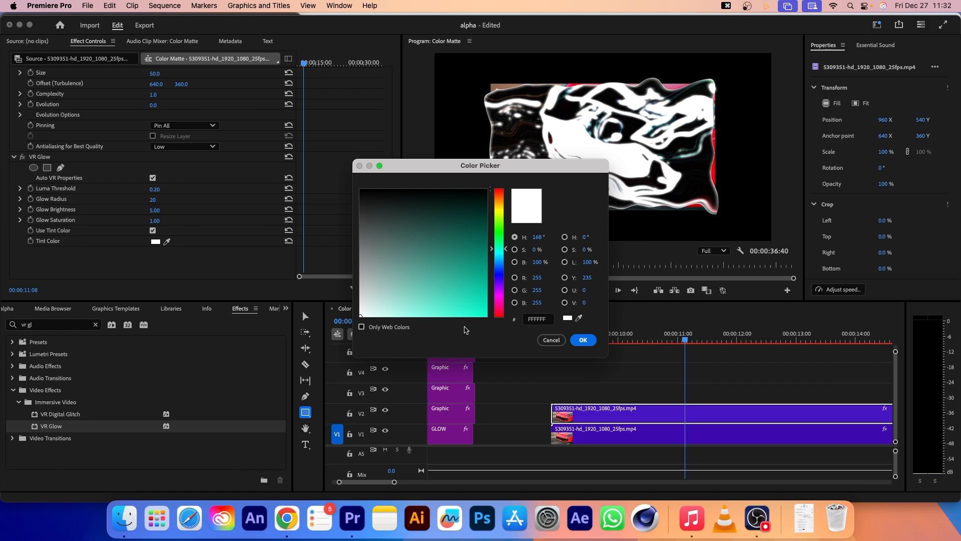
pyautogui.click(465, 311)
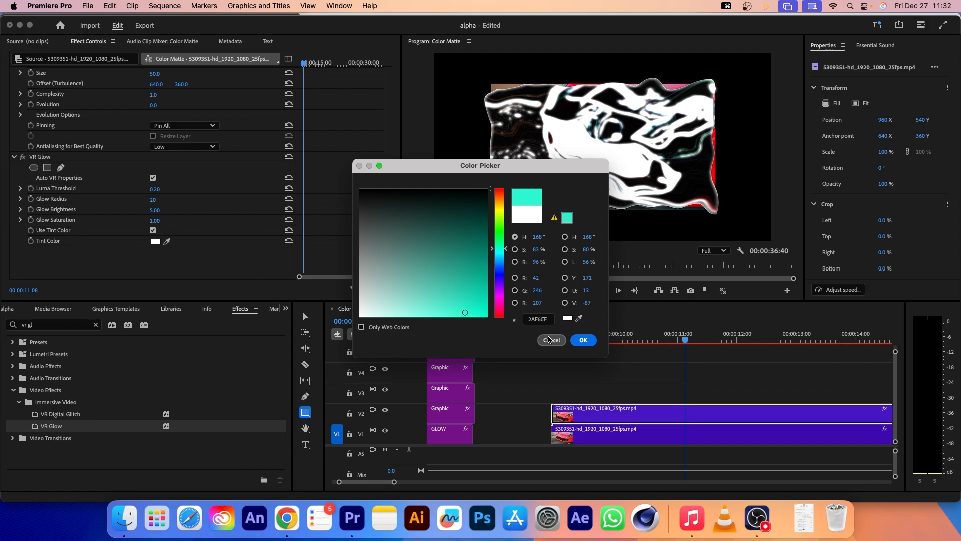
pyautogui.click(584, 340)
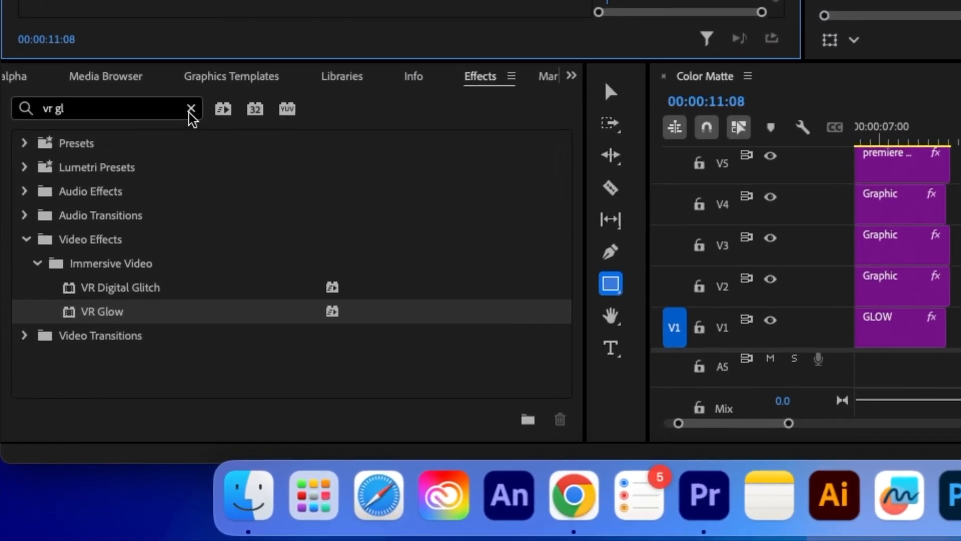
# Step: Find the Extract video effect and apply it to the V2 car clip
pyautogui.click(191, 109)
pyautogui.click(165, 106)
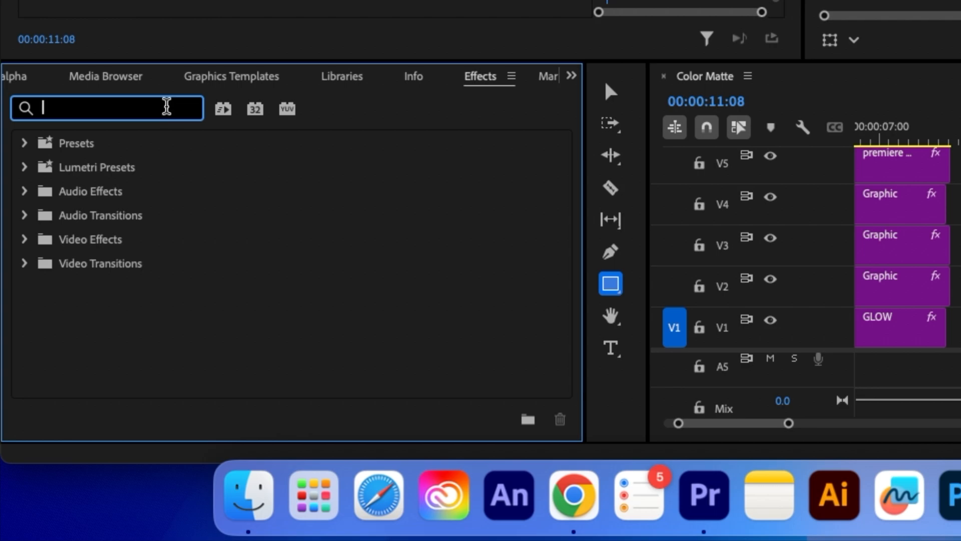
pyautogui.write('extract')
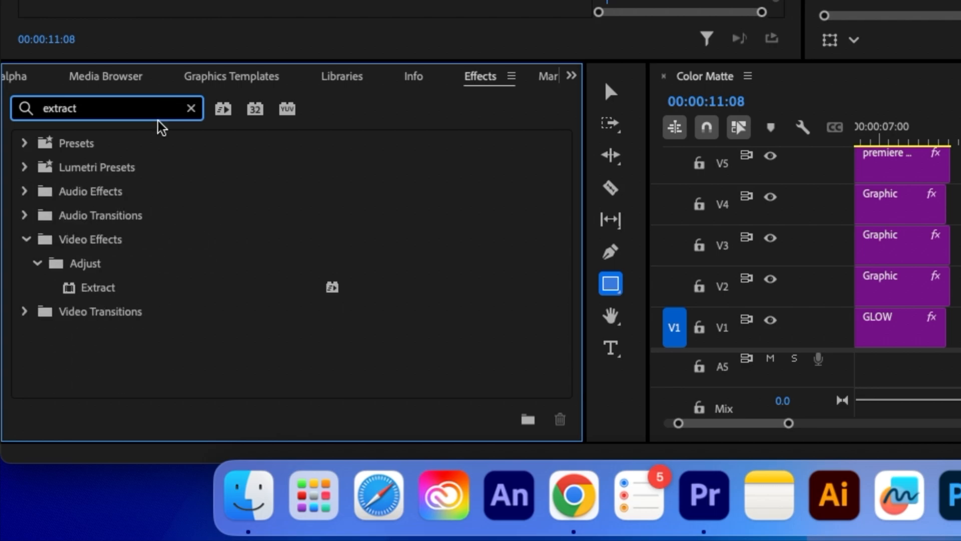
pyautogui.click(142, 292)
pyautogui.moveTo(142, 292); pyautogui.dragTo(960, 312)
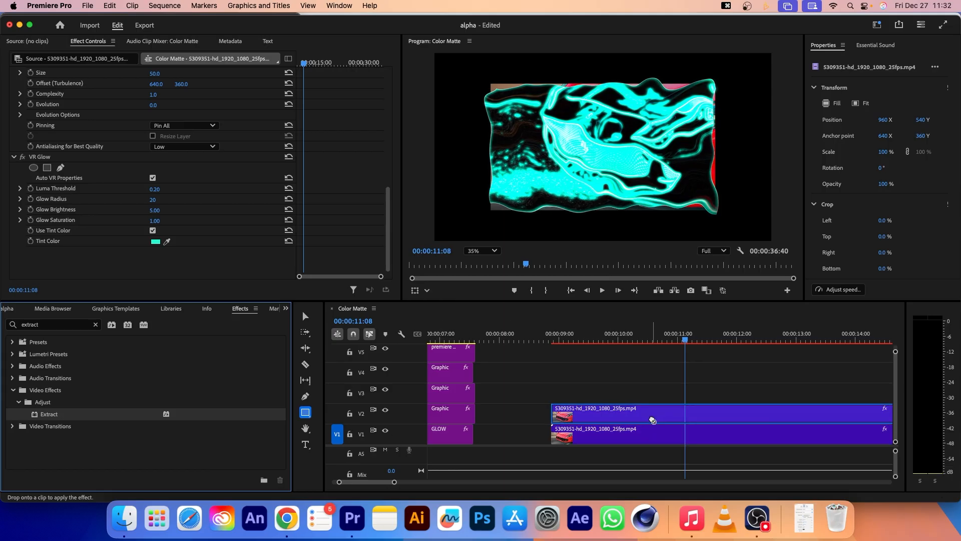
pyautogui.moveTo(652, 420); pyautogui.dragTo(652, 419)
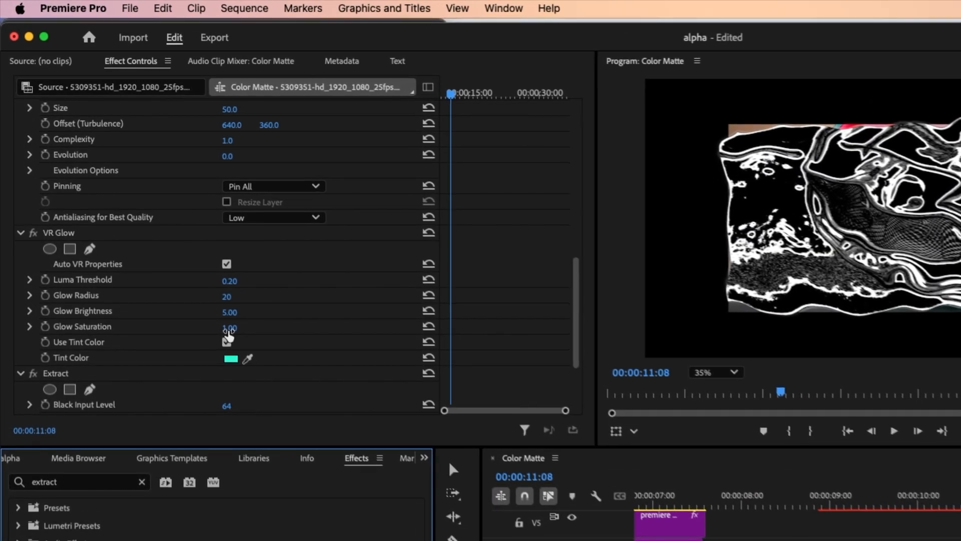
# Step: Reorder the V2 clip's effects so that Extract sits first, above Find Edges
pyautogui.scroll(-3, 154, 226)
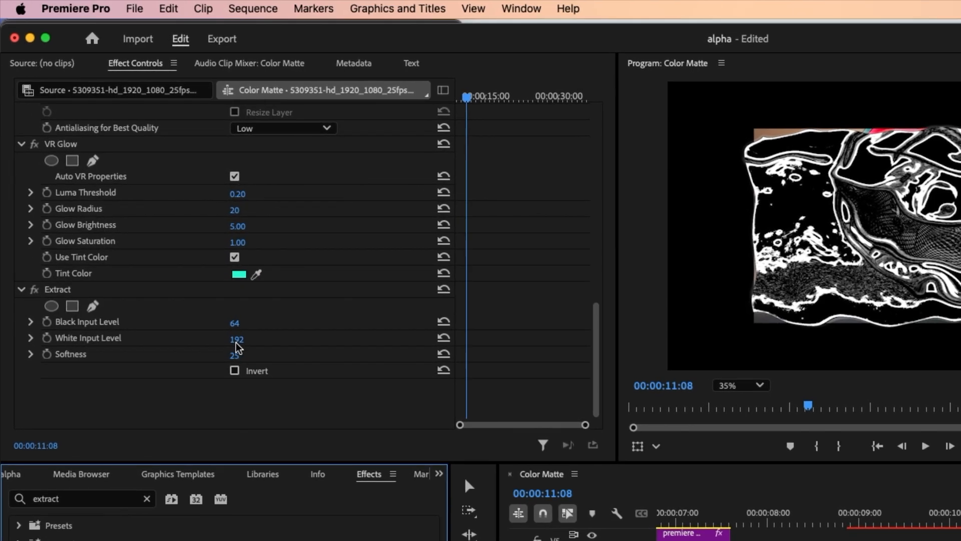
pyautogui.click(61, 289)
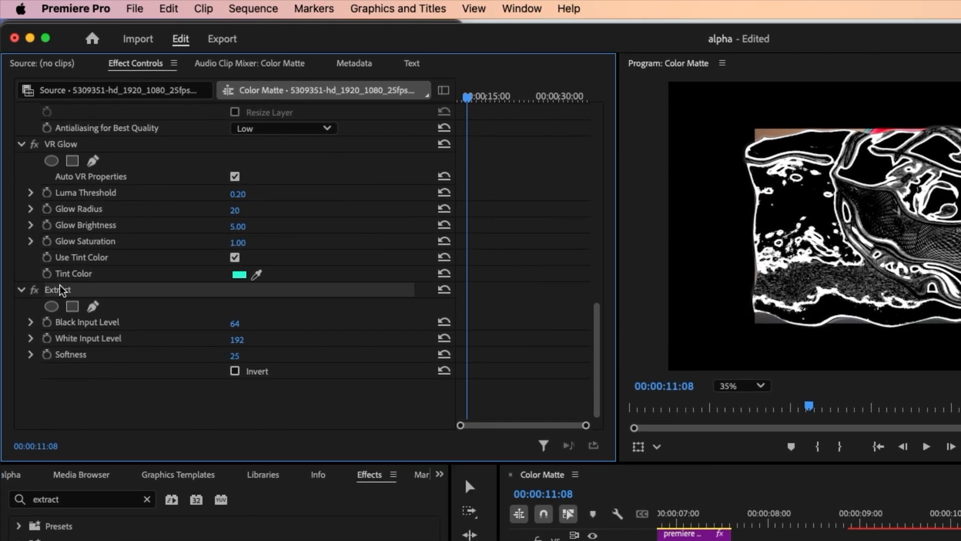
pyautogui.moveTo(63, 291); pyautogui.dragTo(82, 141)
pyautogui.scroll(5, 85, 176)
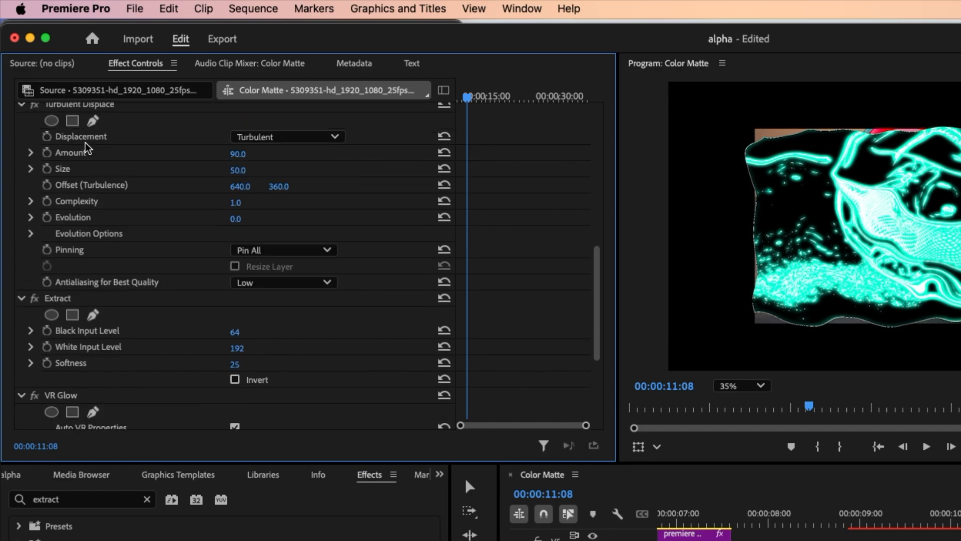
pyautogui.scroll(3, 84, 175)
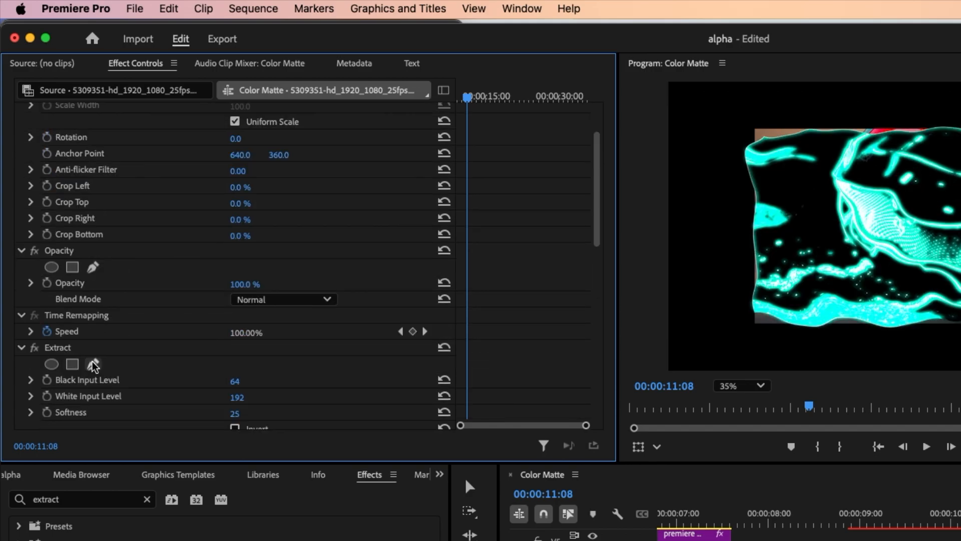
# Step: Set Extract's Black Input Level, White Input Level and Softness all to 0
pyautogui.scroll(-2, 220, 369)
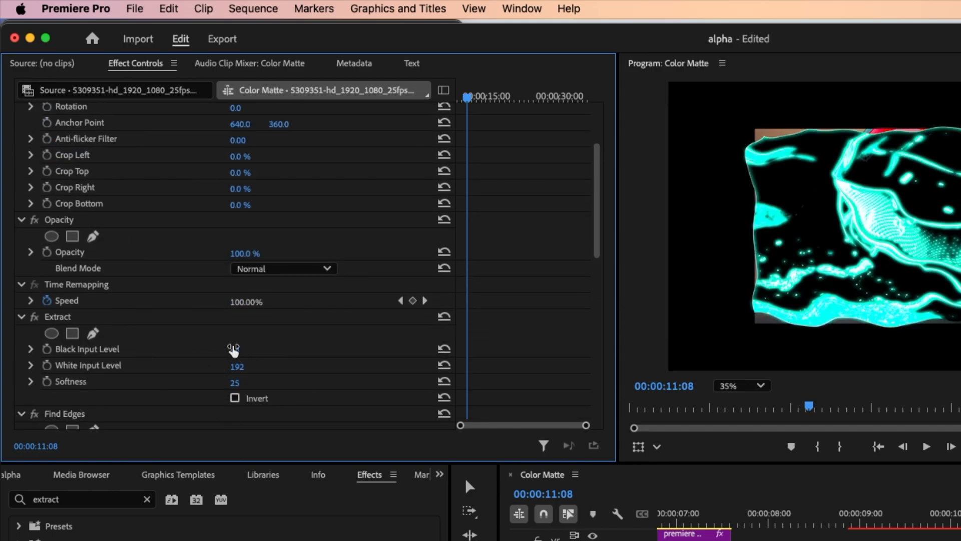
pyautogui.click(251, 348)
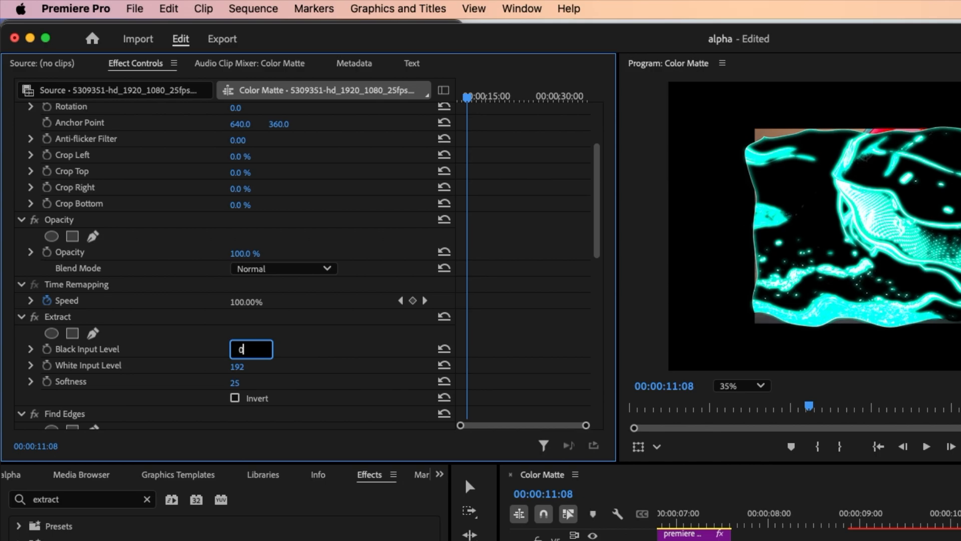
pyautogui.click(247, 366)
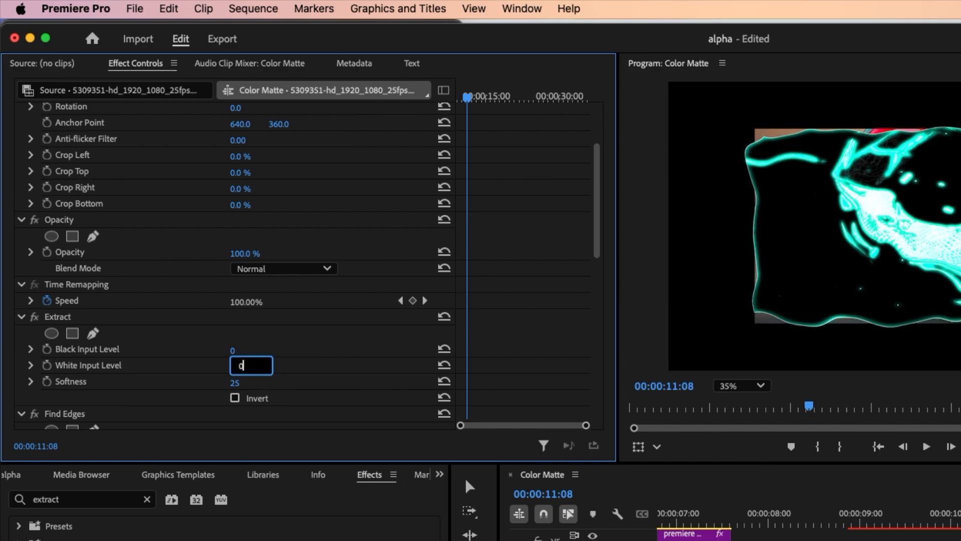
pyautogui.write('0')
pyautogui.press('Return')
pyautogui.click(245, 382)
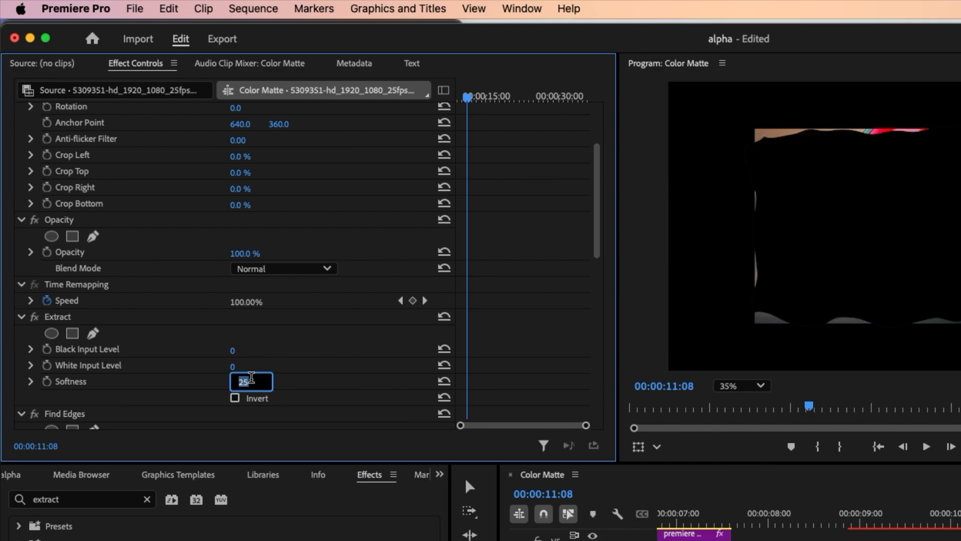
pyautogui.write('0')
# Step: Keyframe Extract's White Input Level on the V2 clip from 0 at 00:00:11:15 to 100 at 00:00:23:38
pyautogui.click(458, 98)
pyautogui.moveTo(459, 100); pyautogui.dragTo(469, 103)
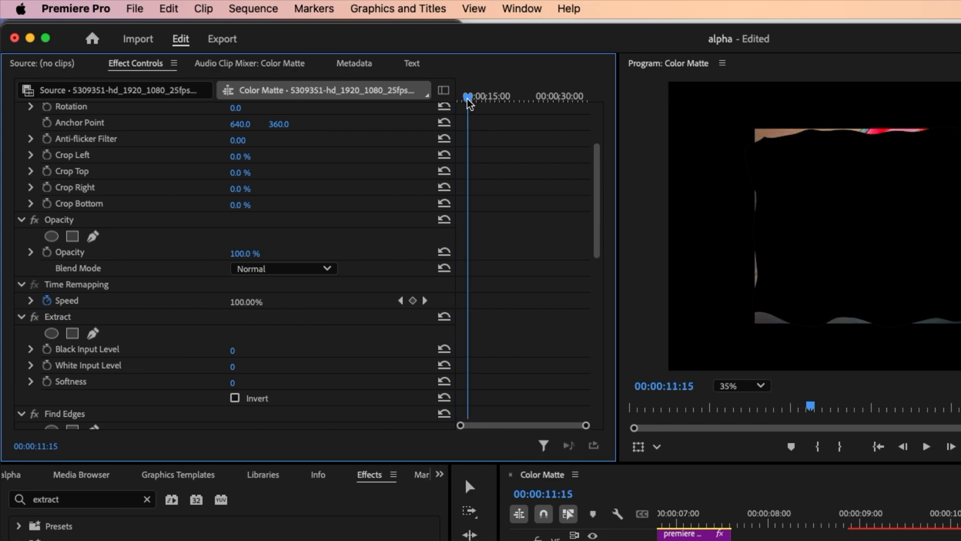
pyautogui.click(47, 365)
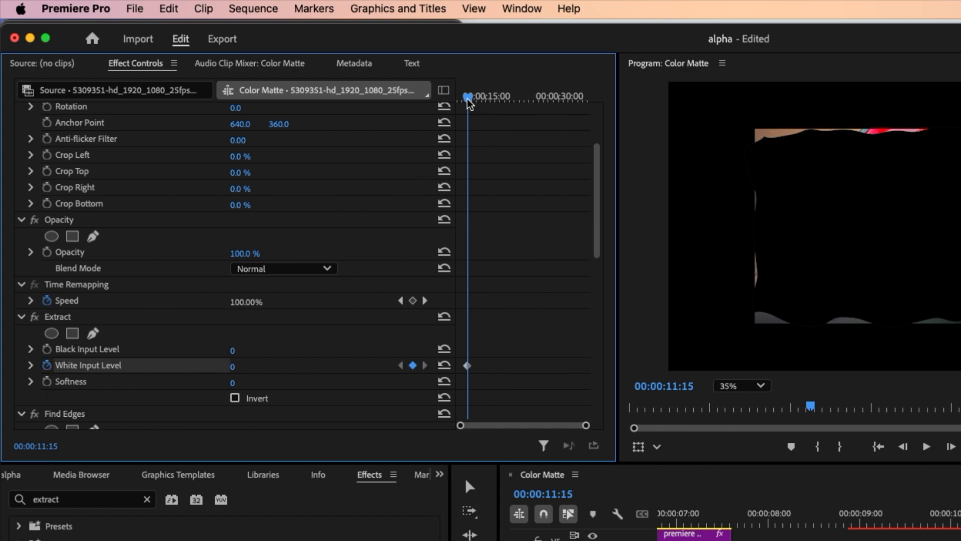
pyautogui.moveTo(468, 100); pyautogui.dragTo(527, 102)
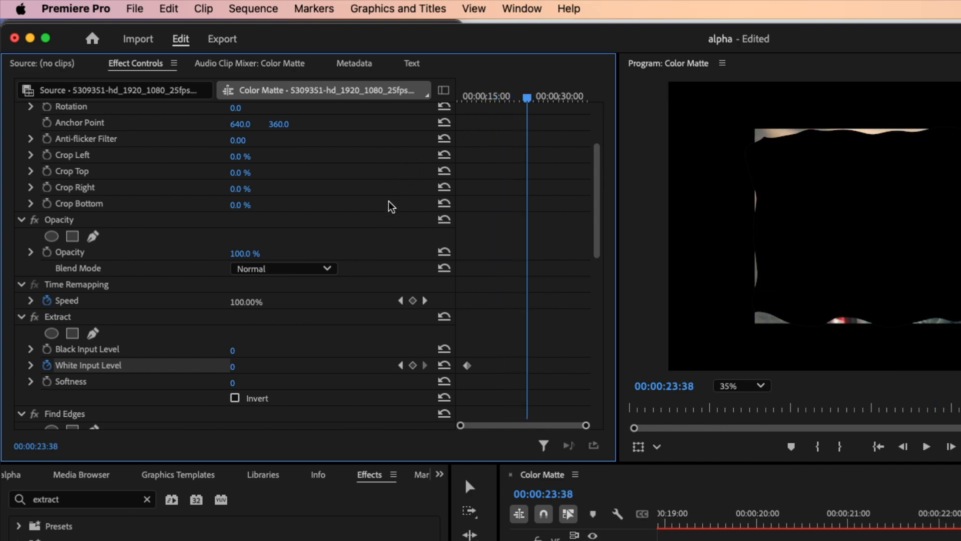
pyautogui.click(237, 366)
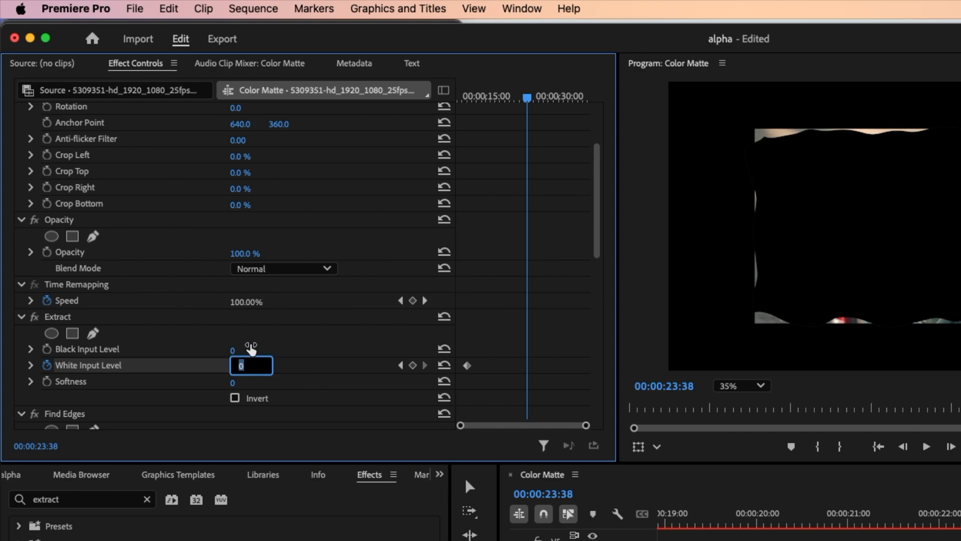
pyautogui.press('Return')
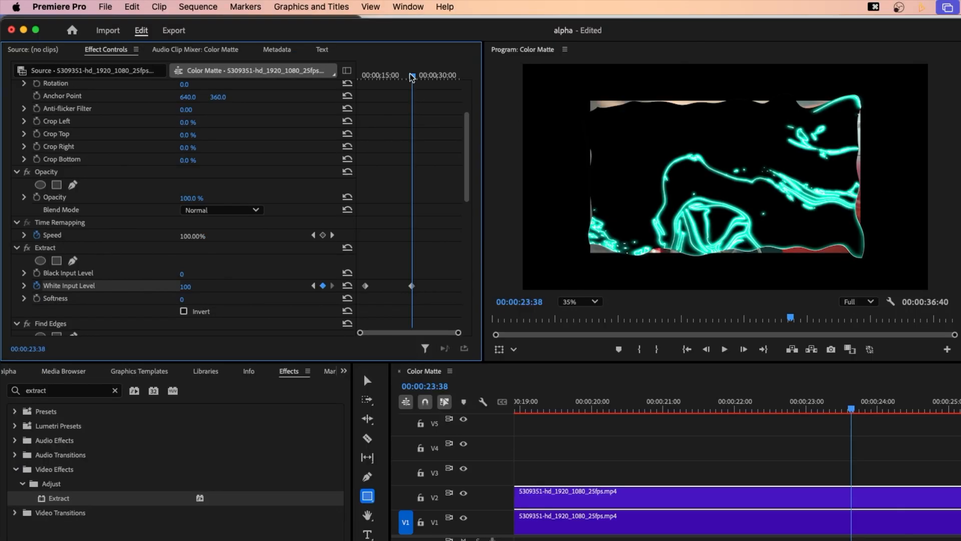
# Step: Apply Ease Out to the first White Input Level keyframe and Ease In to the second
pyautogui.moveTo(526, 99); pyautogui.dragTo(458, 118)
pyautogui.scroll(-1, 365, 280)
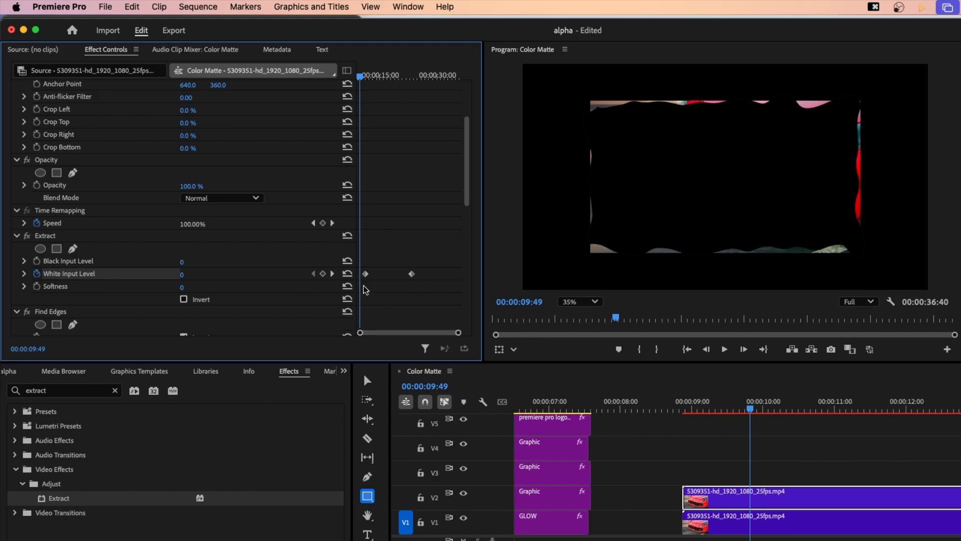
pyautogui.rightClick(366, 275)
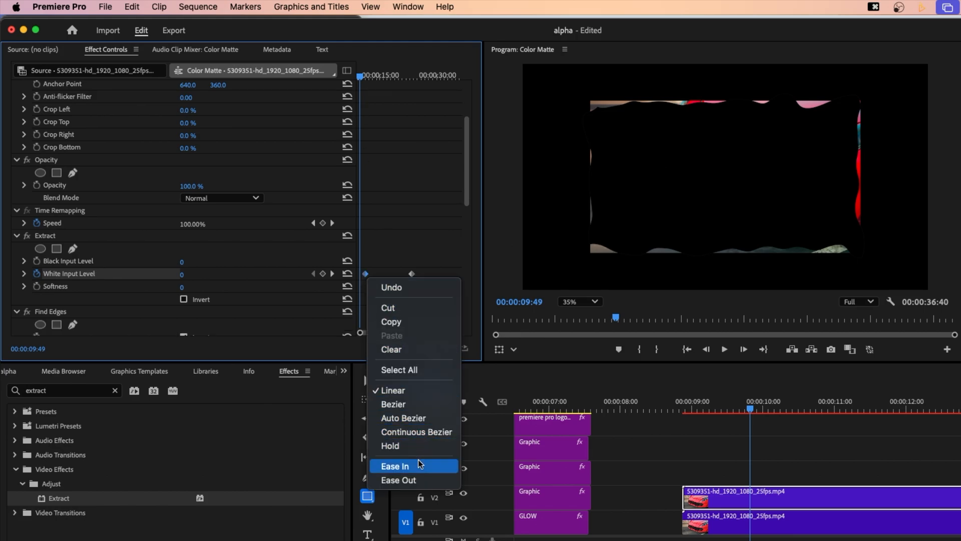
pyautogui.click(398, 480)
pyautogui.click(412, 275)
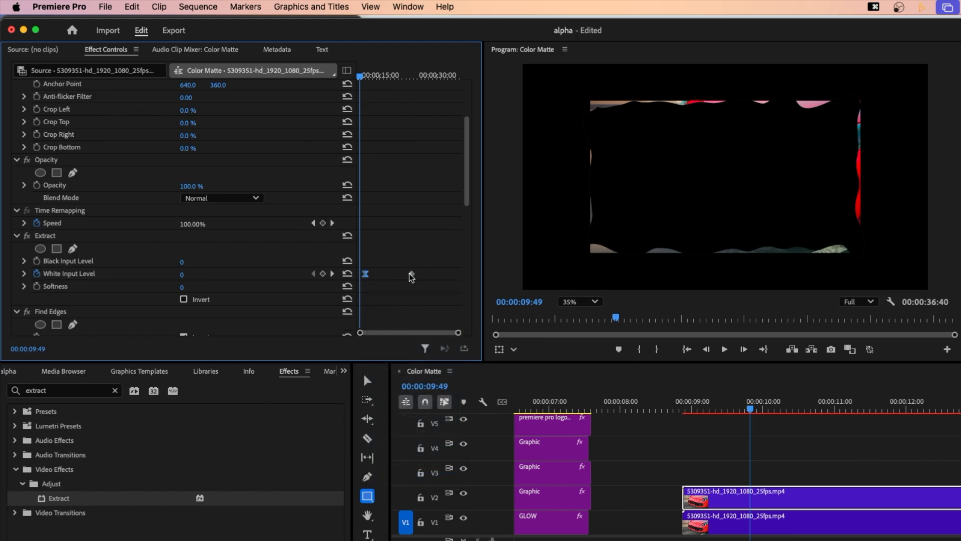
pyautogui.rightClick(416, 274)
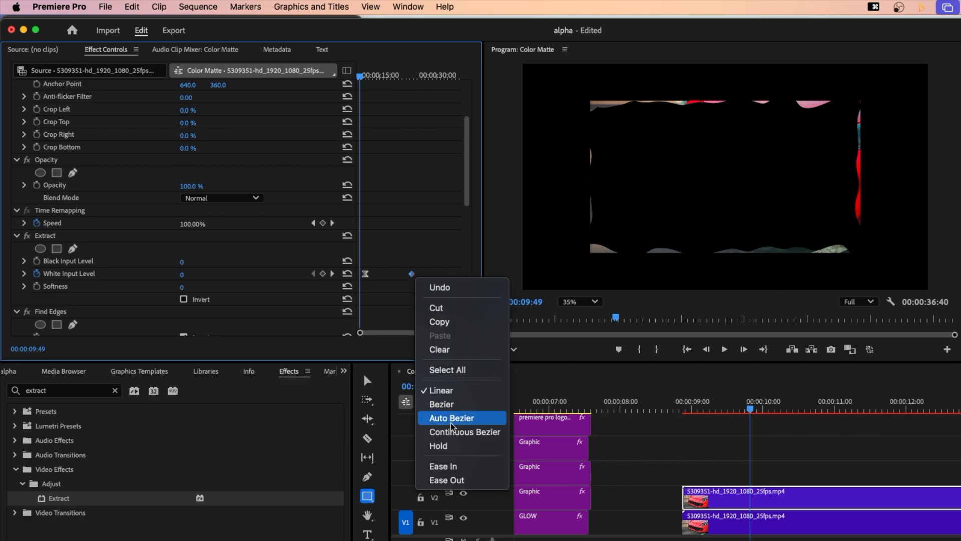
pyautogui.click(461, 465)
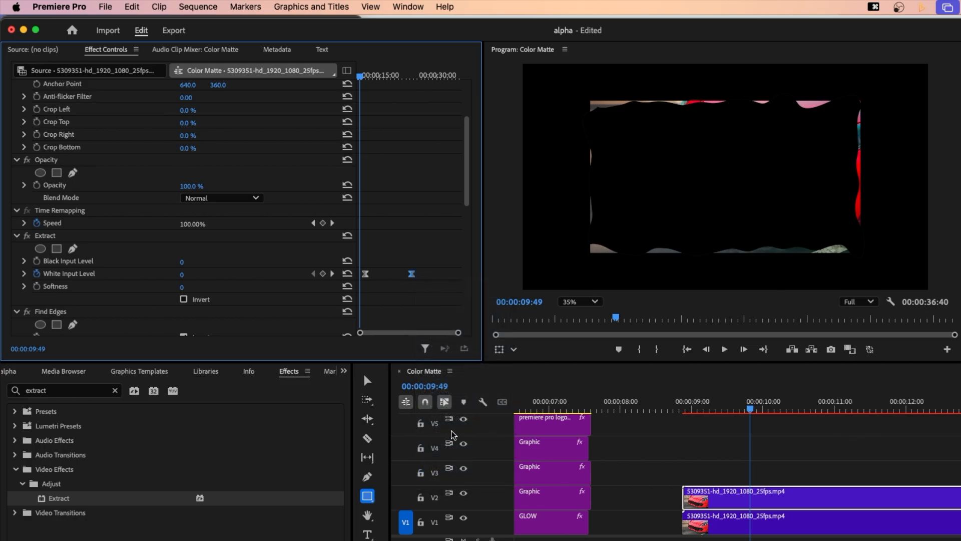
# Step: Set the V2 car clip's blend mode to Screen, and save and preview the project from the start of the clip
pyautogui.press('Up')
pyautogui.click(249, 199)
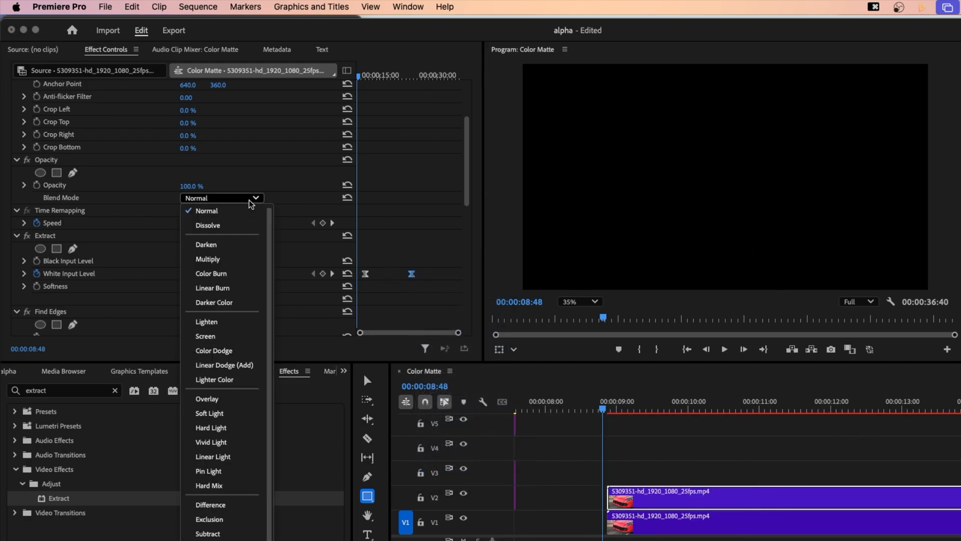
pyautogui.click(246, 336)
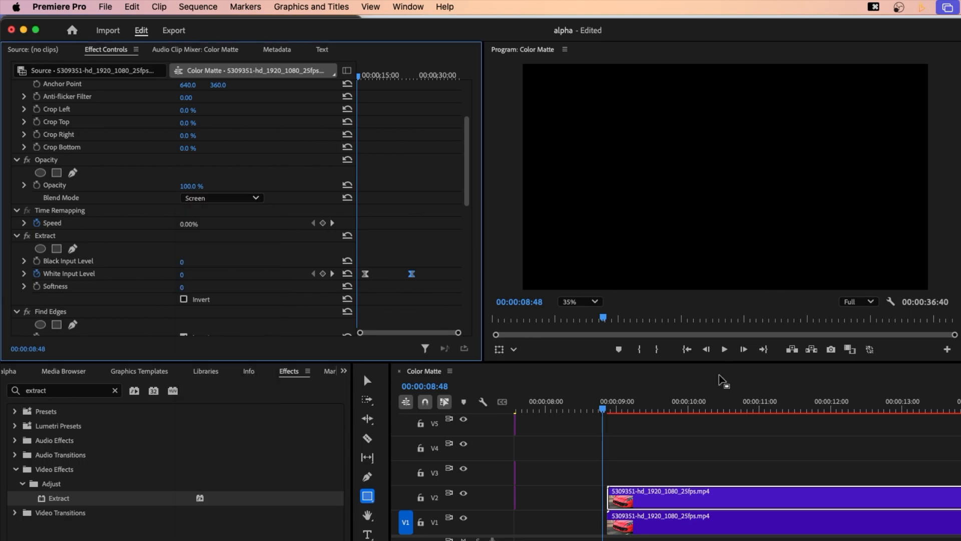
pyautogui.press('super+s')
pyautogui.press('space')
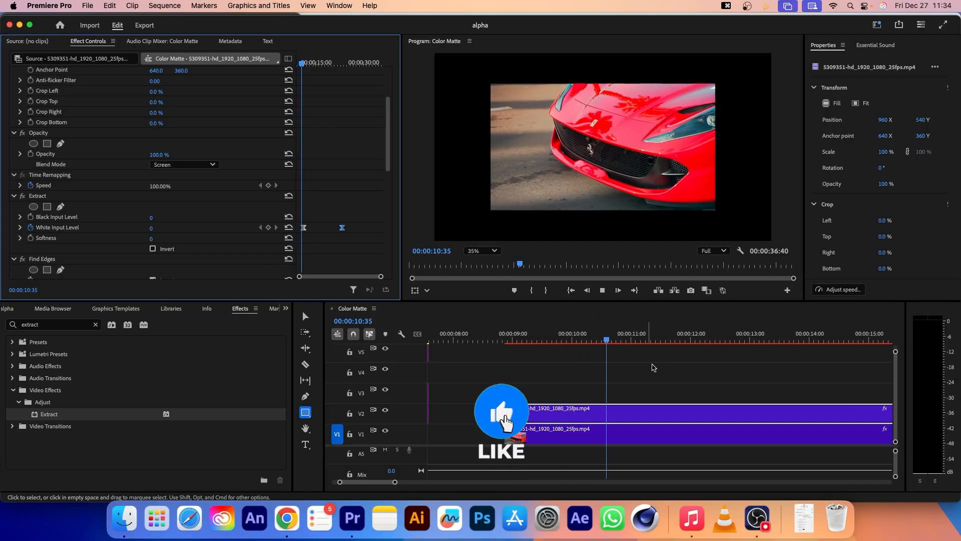